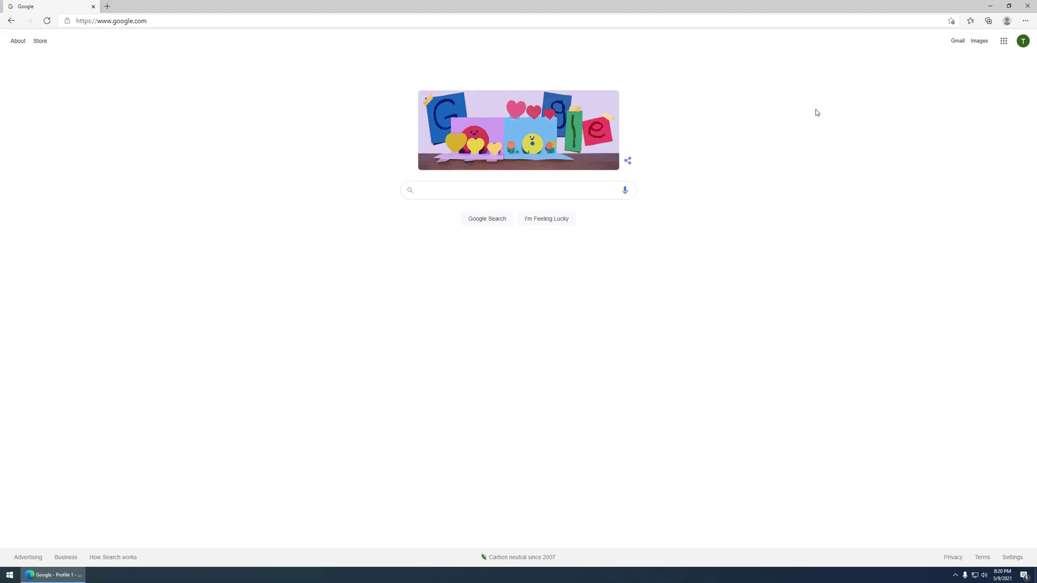
Open the Chrome Web Store in a new tab from Edge's Extensions page.
{"action": "left_click", "coordinate": [1026, 21]}
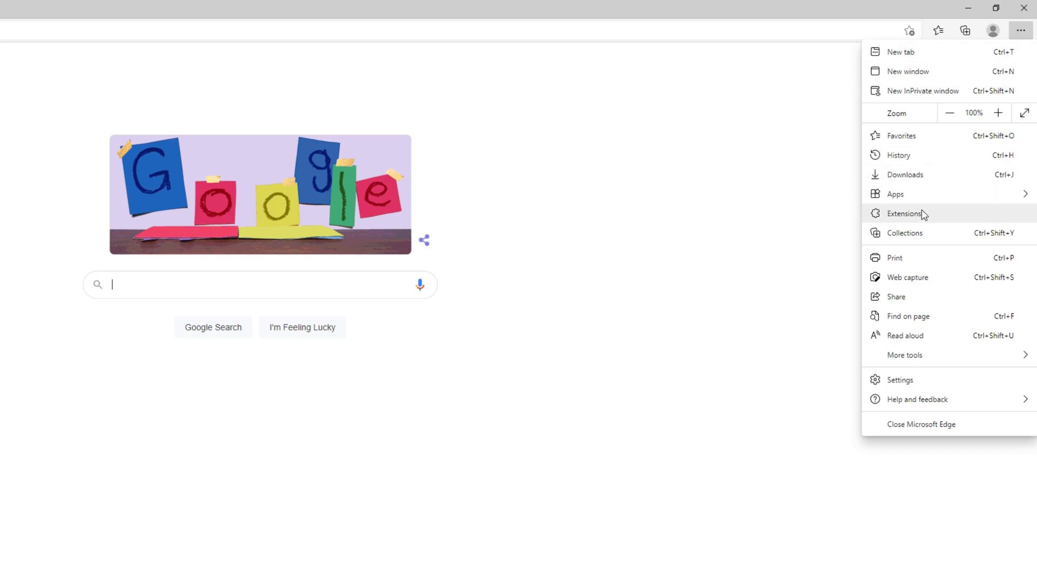
{"action": "left_click", "coordinate": [922, 213]}
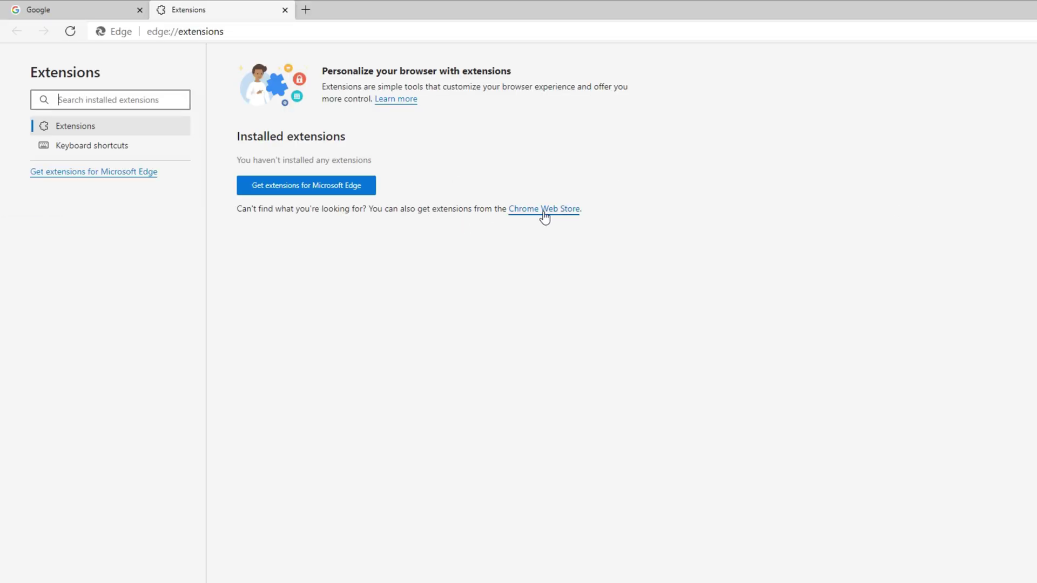
{"action": "left_click", "coordinate": [544, 214]}
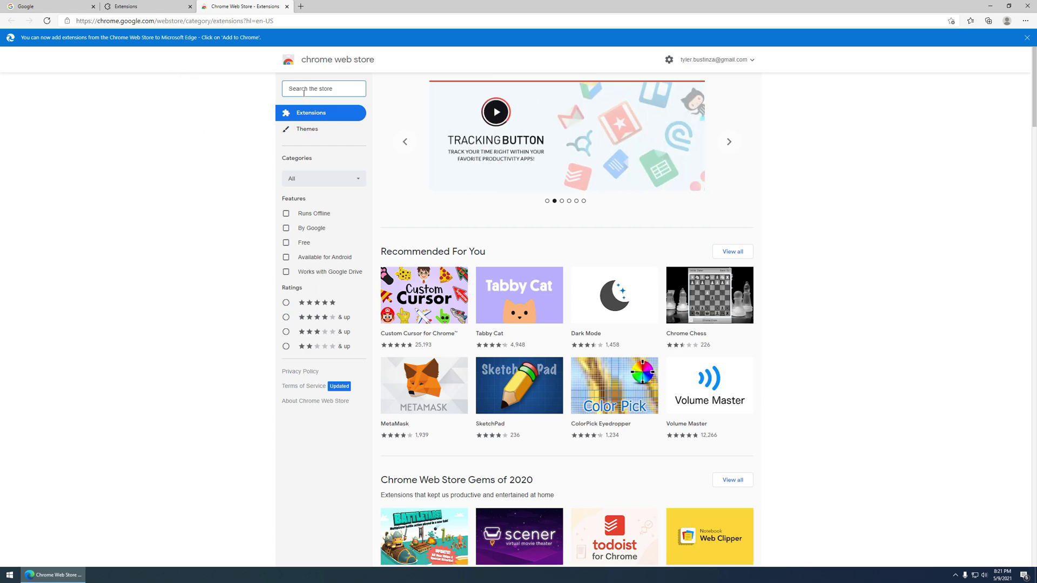
Search the store for 'octoshop' and add the OctoShop extension to Edge, dismissing the notification.
{"action": "type", "text": "octo"}
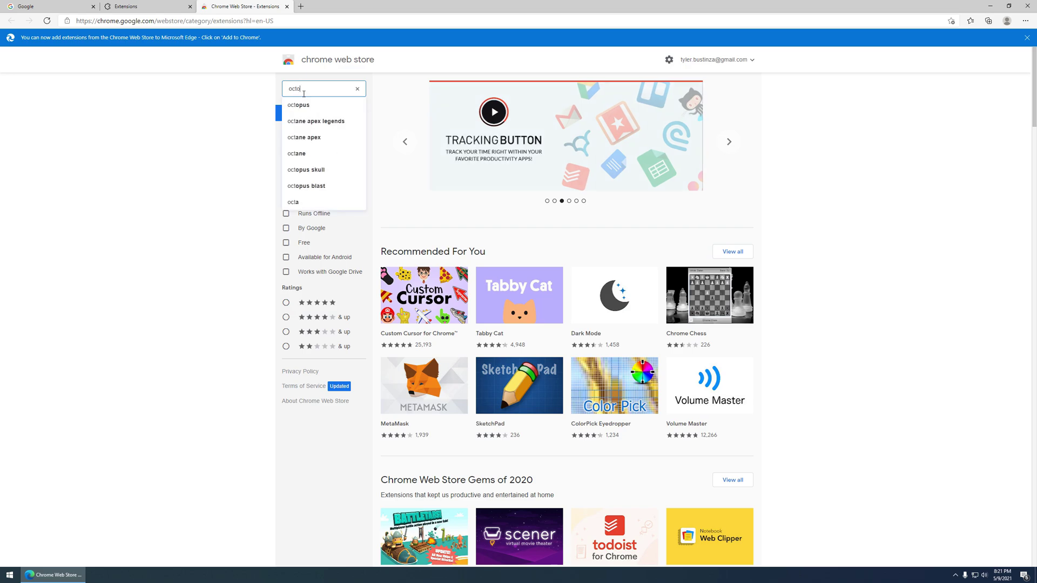
{"action": "type", "text": "shop"}
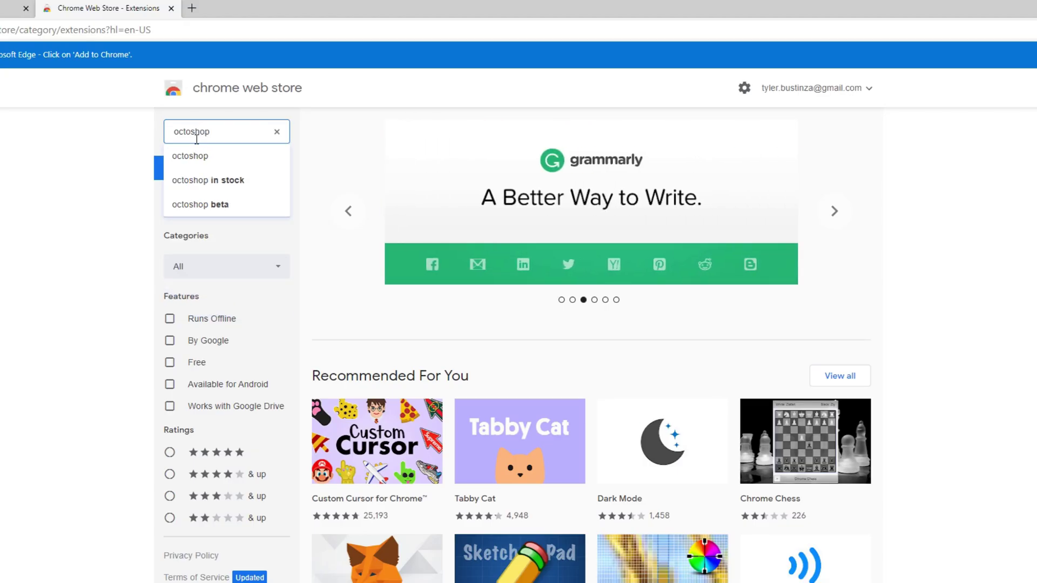
{"action": "key", "text": "Return"}
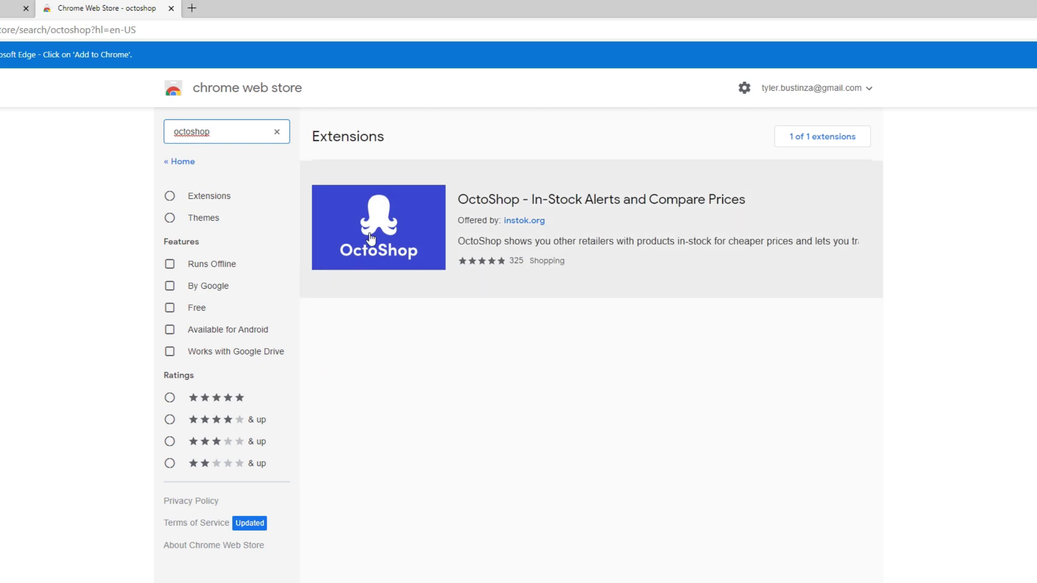
{"action": "left_click", "coordinate": [400, 227]}
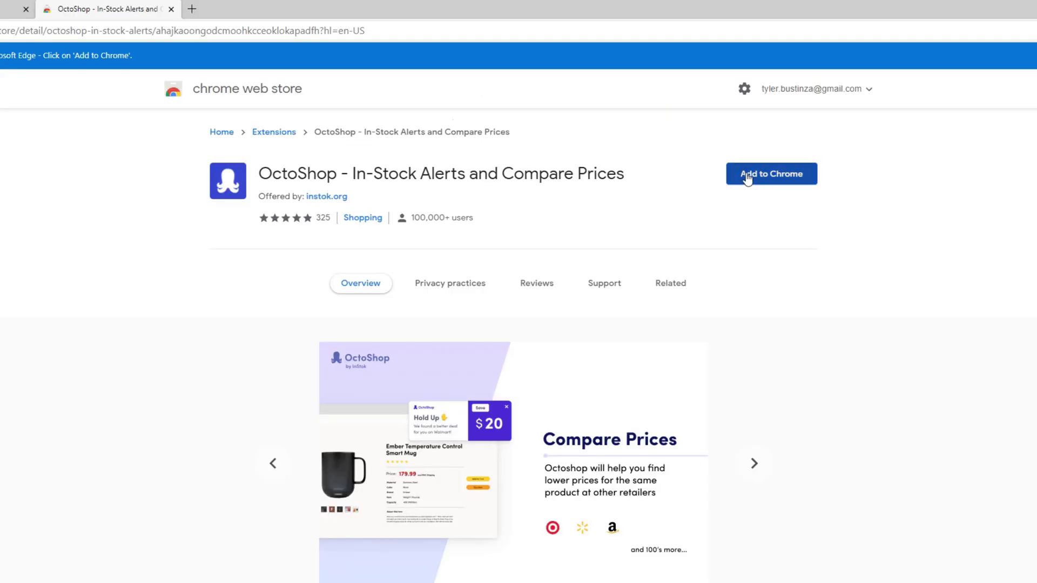
{"action": "left_click", "coordinate": [687, 117]}
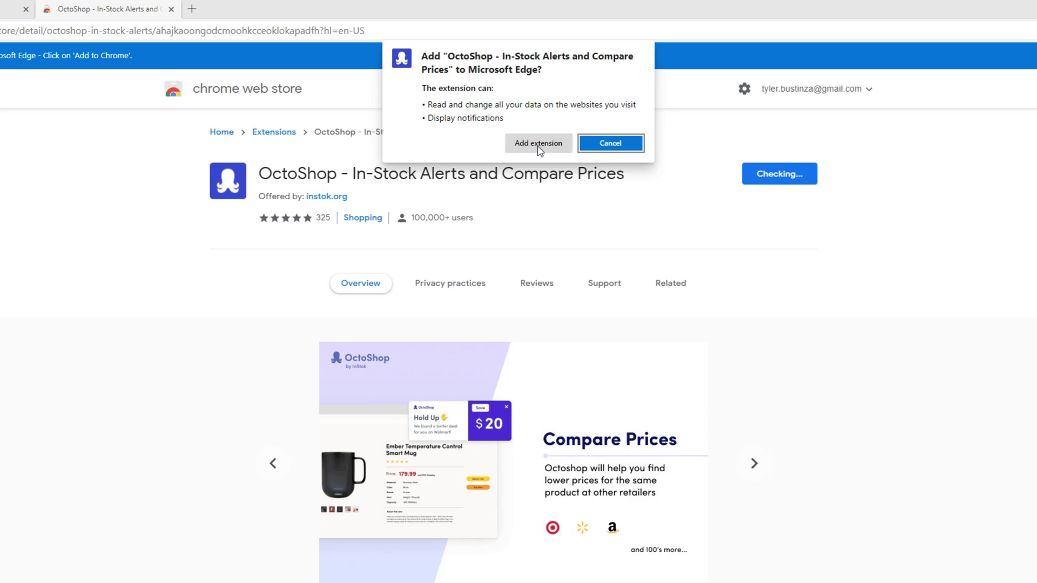
{"action": "left_click", "coordinate": [538, 145]}
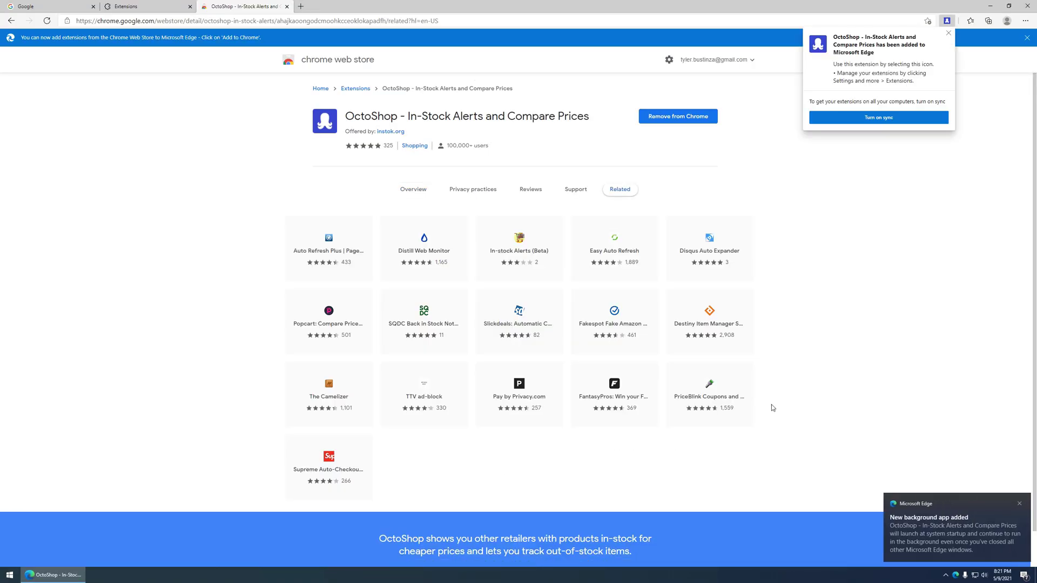
{"action": "left_click", "coordinate": [1019, 504]}
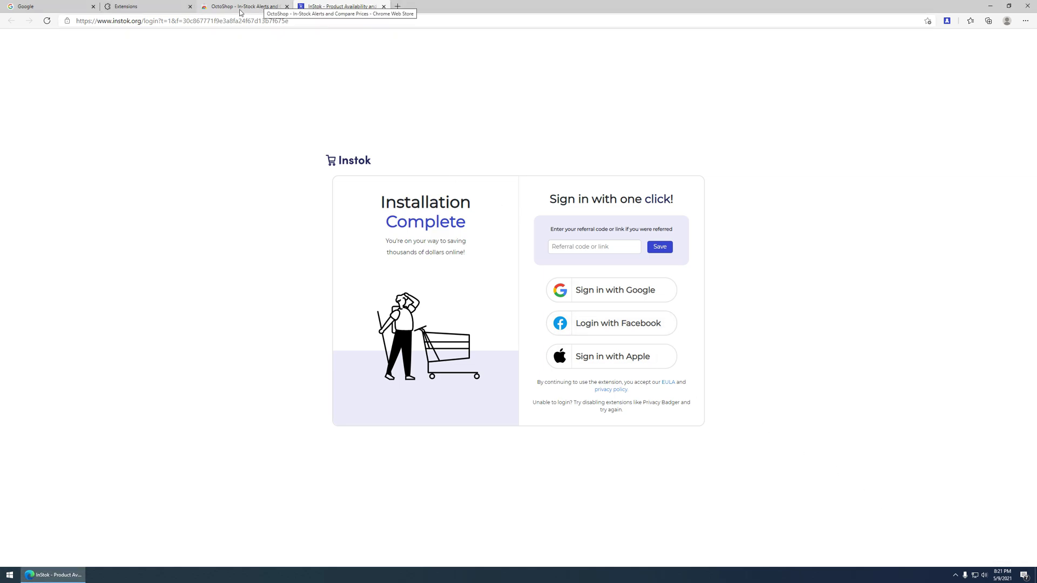
Load bestbuy.com and close the Google, Extensions and OctoShop store tabs.
{"action": "left_click", "coordinate": [221, 22]}
{"action": "type", "text": "be"}
{"action": "key", "text": "Return"}
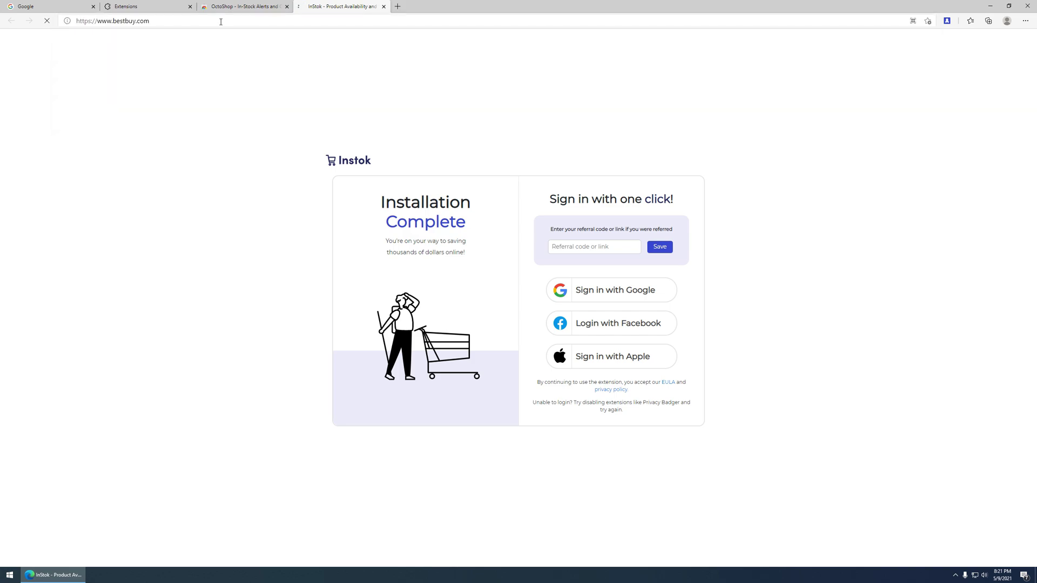
{"action": "left_click", "coordinate": [93, 7]}
{"action": "left_click", "coordinate": [96, 7]}
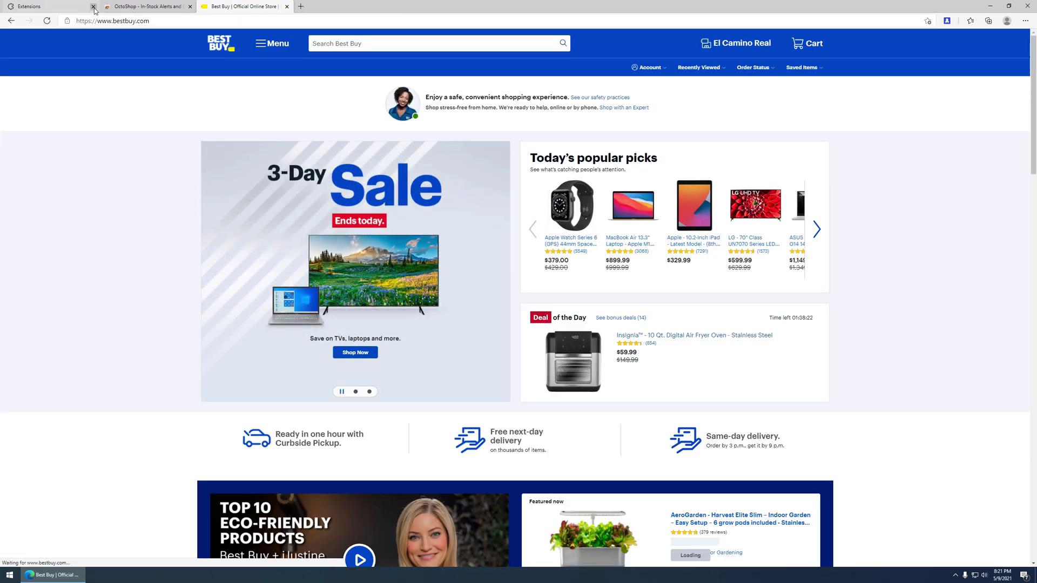
{"action": "left_click", "coordinate": [96, 7]}
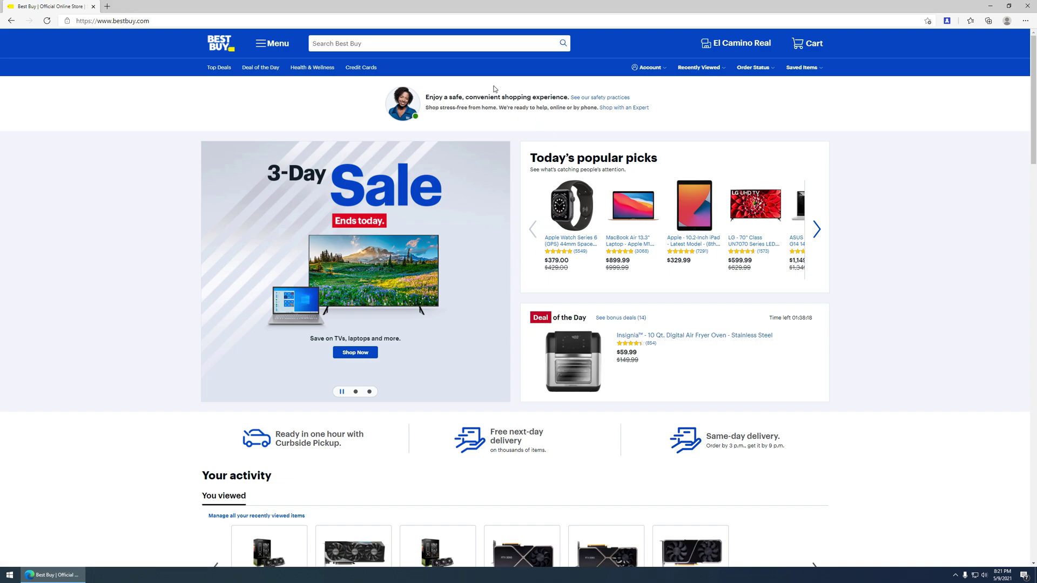
Search Best Buy for 'rtx 3070' and open the first card's $499.99 product page in a new tab.
{"action": "left_click", "coordinate": [373, 44]}
{"action": "type", "text": "r"}
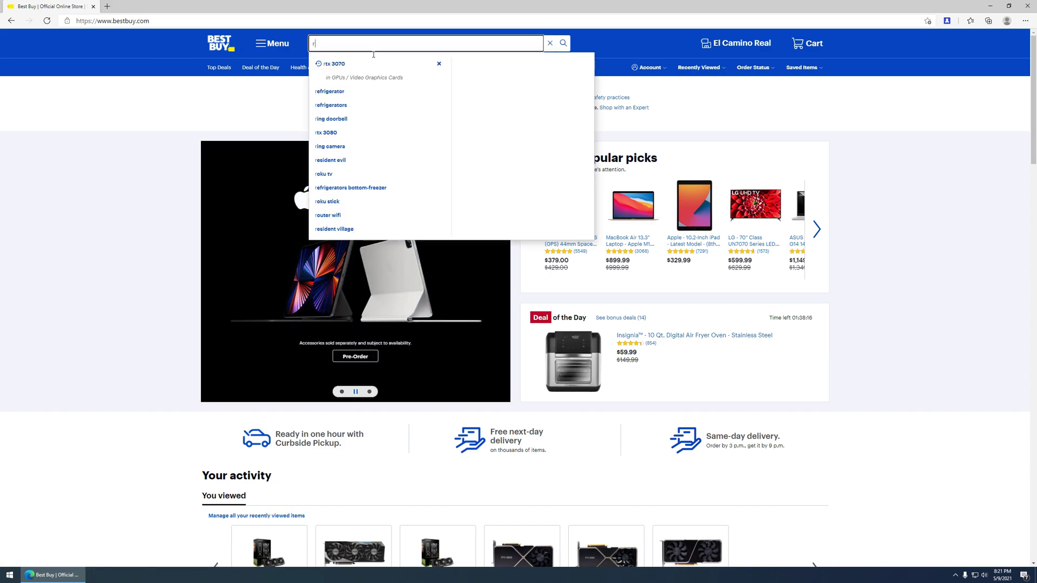
{"action": "type", "text": "tx 3070"}
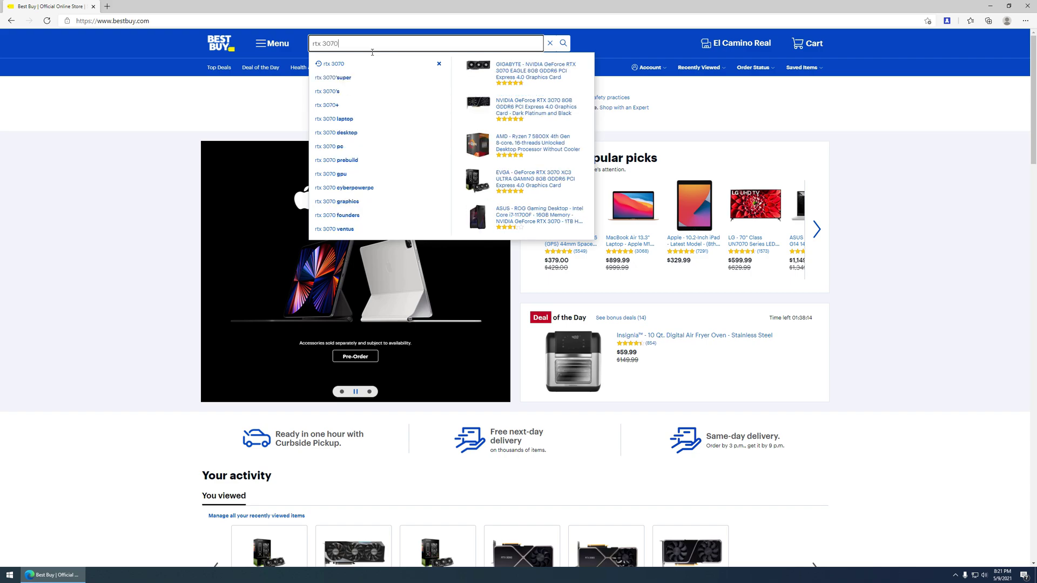
{"action": "key", "text": "Return"}
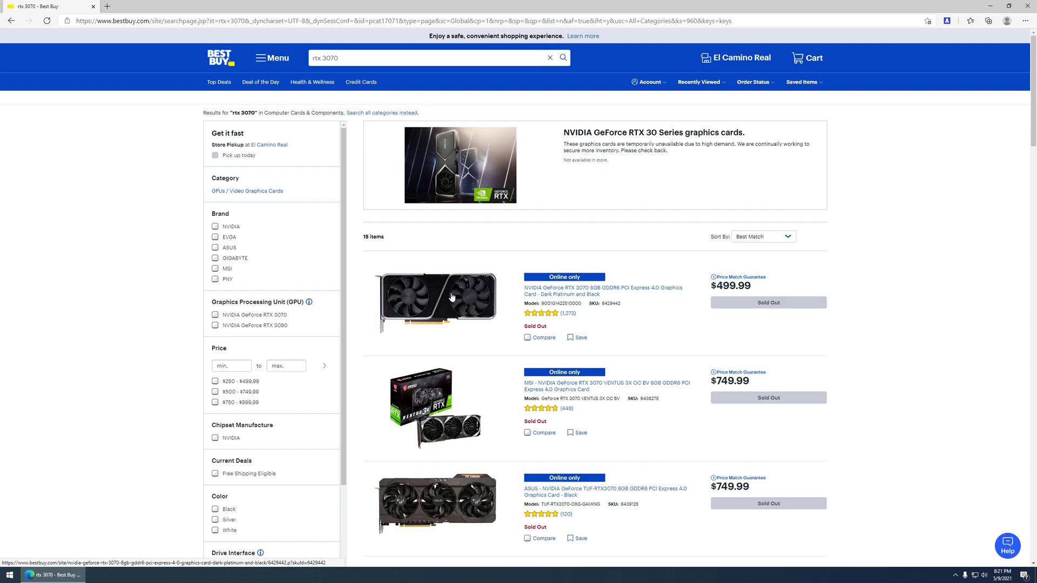
{"action": "middle_click", "coordinate": [443, 300]}
{"action": "left_click_drag", "start_coordinate": [711, 286], "coordinate": [758, 287]}
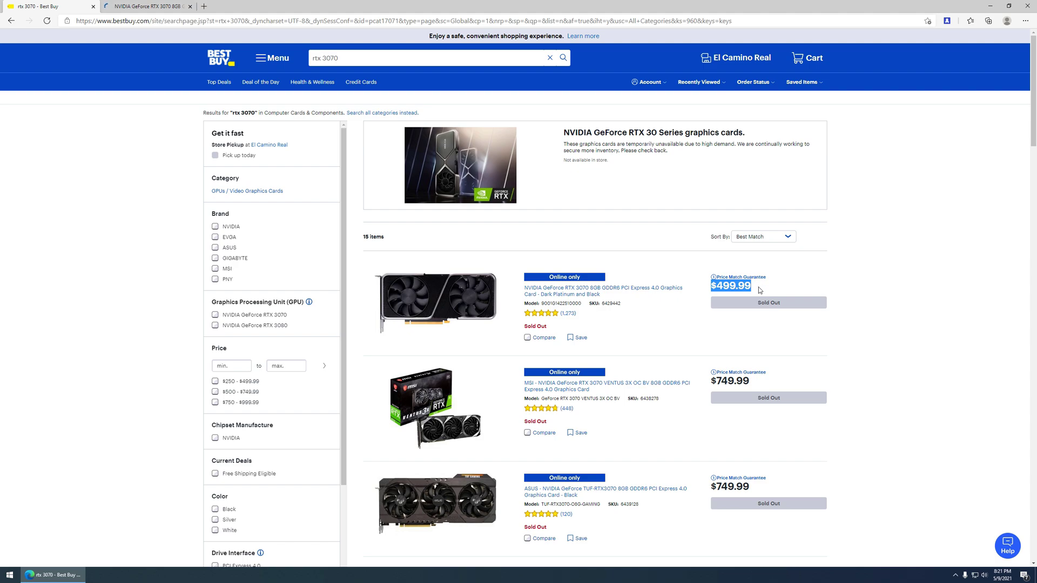
{"action": "left_click", "coordinate": [759, 288]}
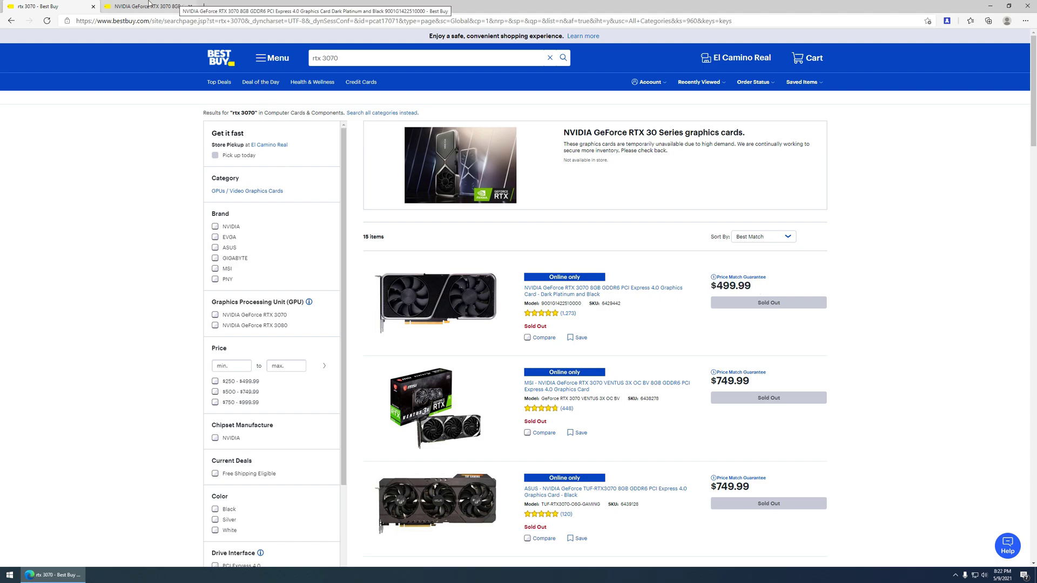
{"action": "left_click", "coordinate": [149, 5]}
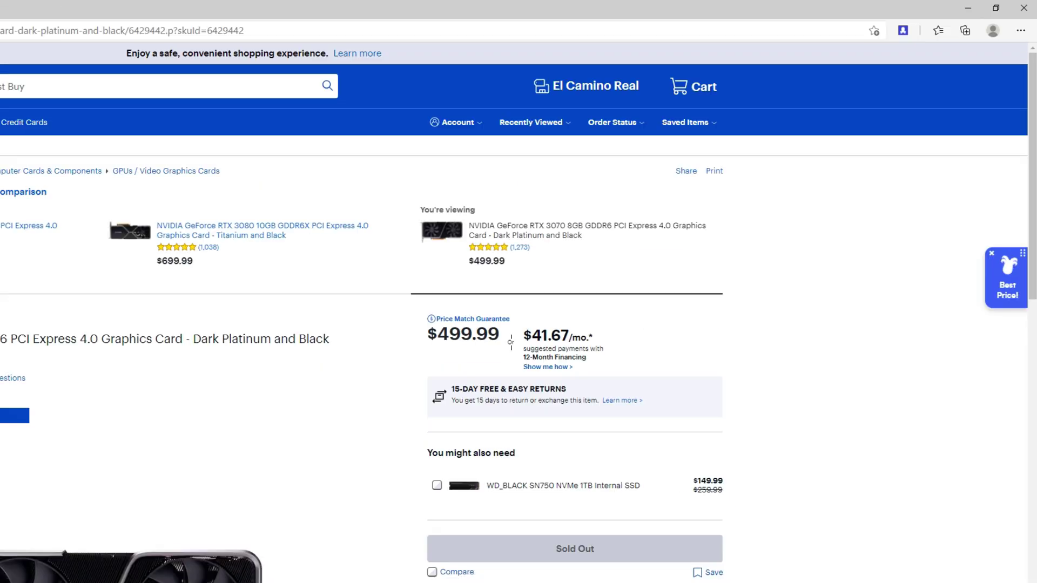
Track the Best Buy RTX 3070 in OctoShop with a test alert and the Alarm notification sound.
{"action": "left_click", "coordinate": [1010, 283]}
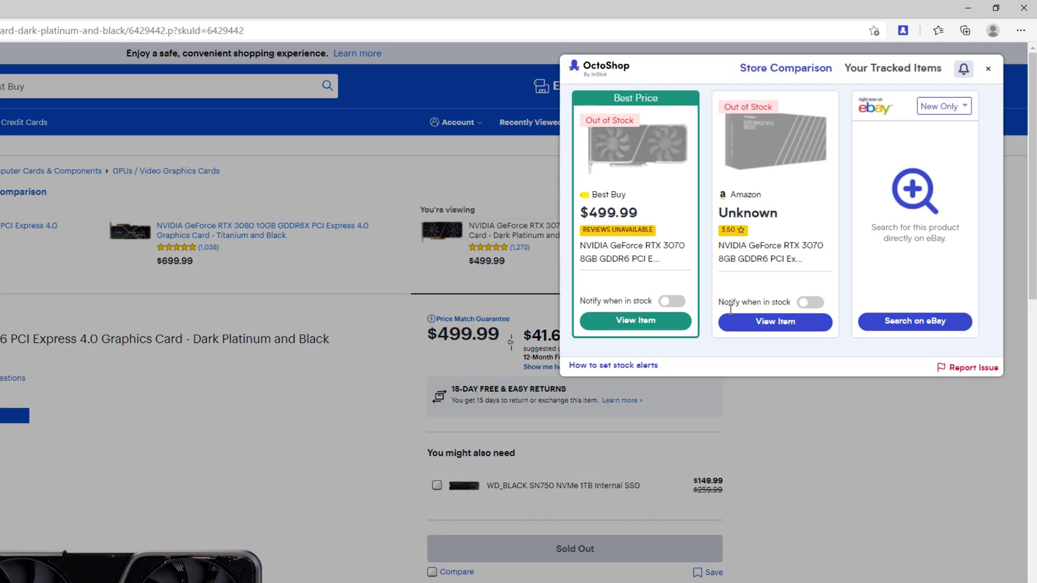
{"action": "left_click", "coordinate": [676, 302]}
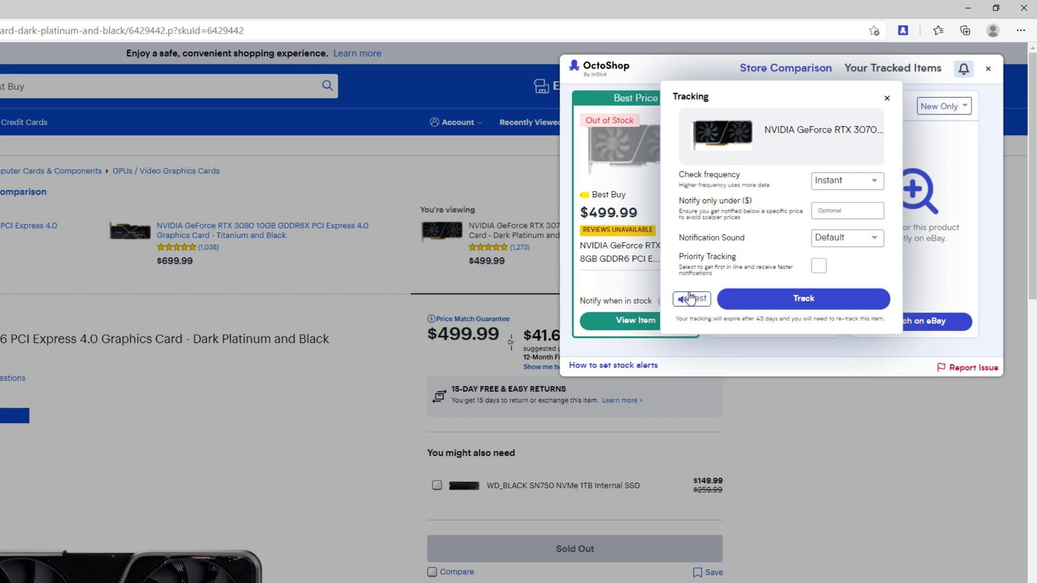
{"action": "left_click", "coordinate": [693, 301]}
{"action": "left_click", "coordinate": [840, 243]}
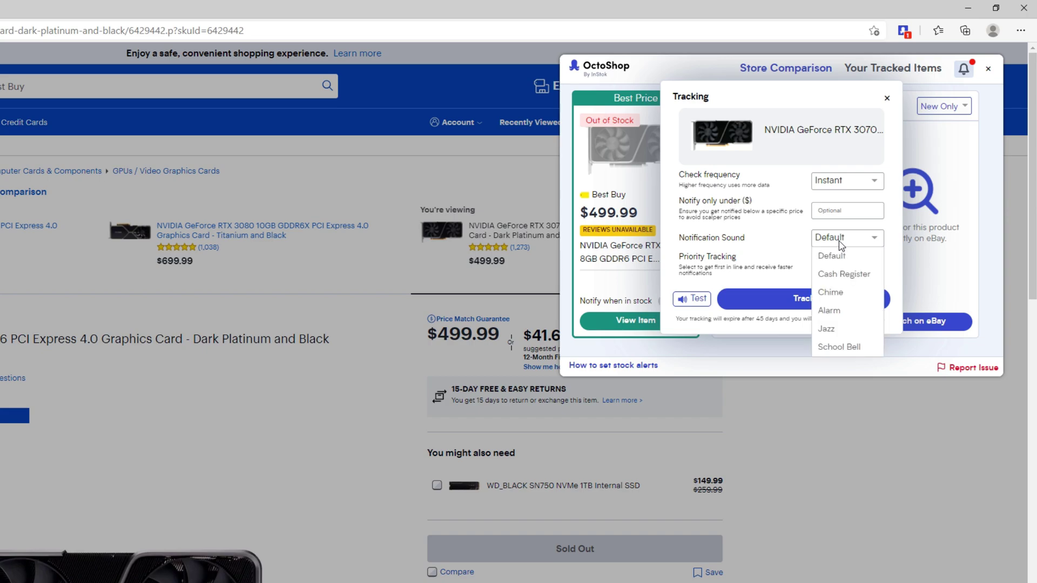
{"action": "left_click", "coordinate": [842, 311]}
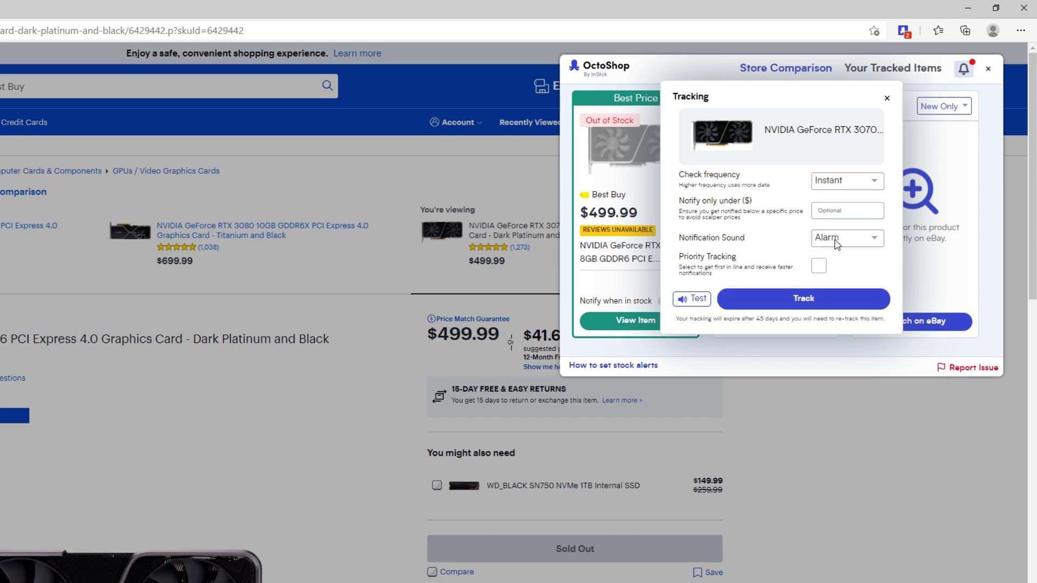
{"action": "left_click", "coordinate": [807, 299]}
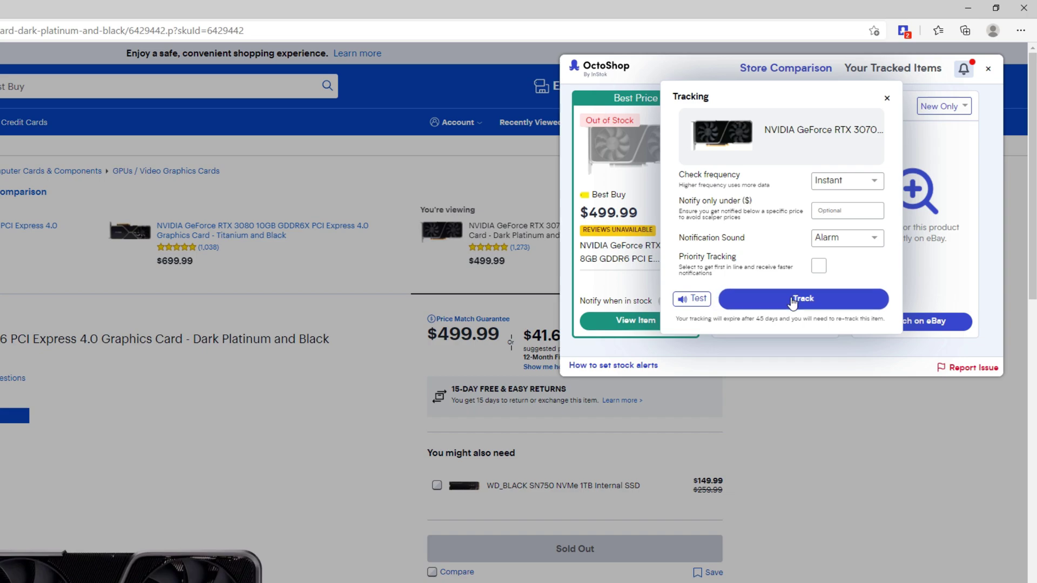
{"action": "left_click", "coordinate": [884, 563]}
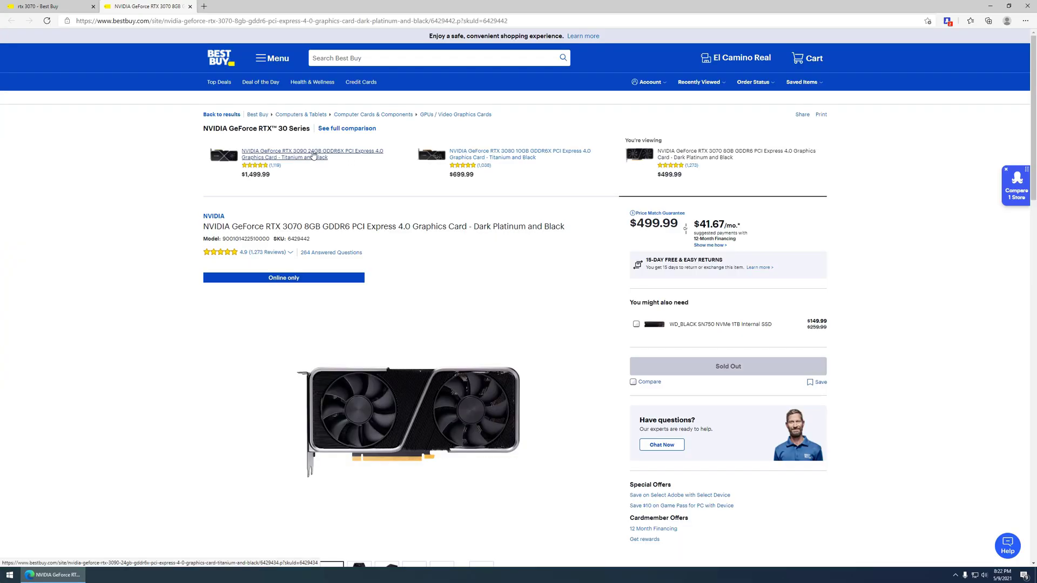
Open the RTX 3090 and RTX 3080 cards in new tabs and switch to the RTX 3090 page.
{"action": "middle_click", "coordinate": [312, 154]}
{"action": "middle_click", "coordinate": [508, 155]}
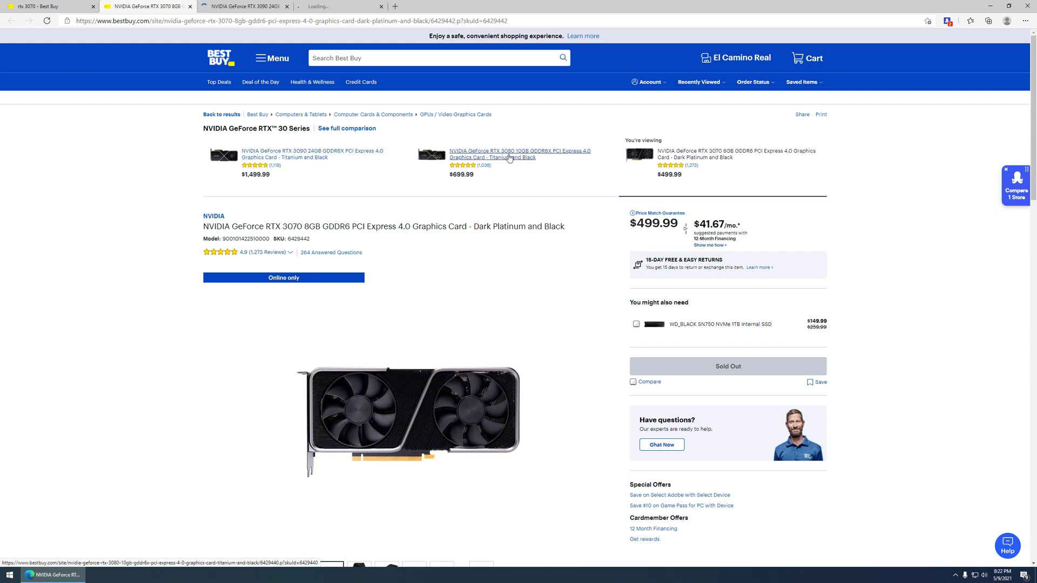
{"action": "key", "text": "ctrl+Tab"}
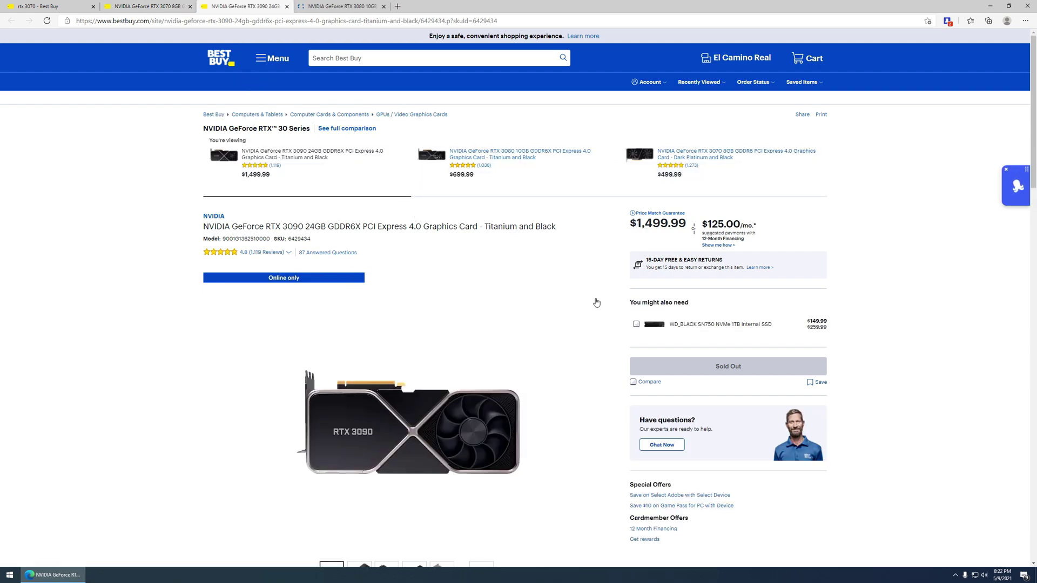
Track the Best Buy RTX 3090 with the Alarm sound, then bring up the RTX 3080 tab.
{"action": "left_click", "coordinate": [1016, 187]}
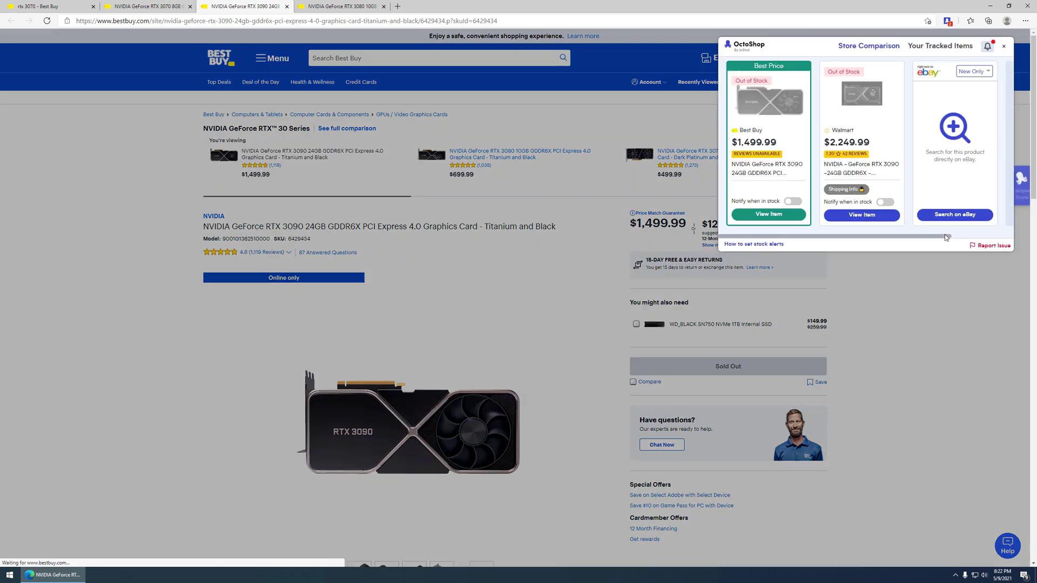
{"action": "left_click", "coordinate": [795, 202]}
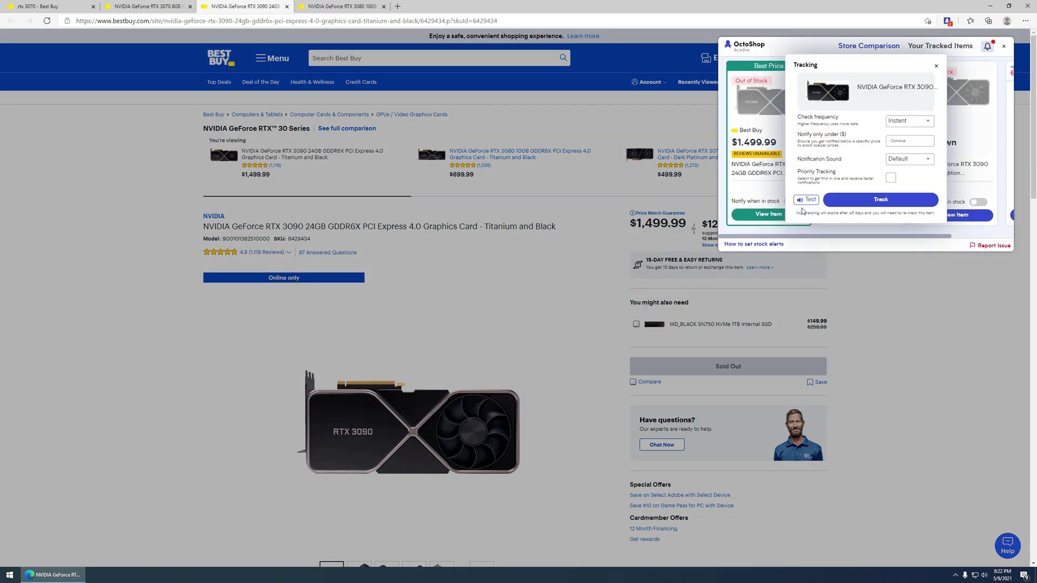
{"action": "left_click", "coordinate": [904, 160]}
{"action": "left_click", "coordinate": [910, 201]}
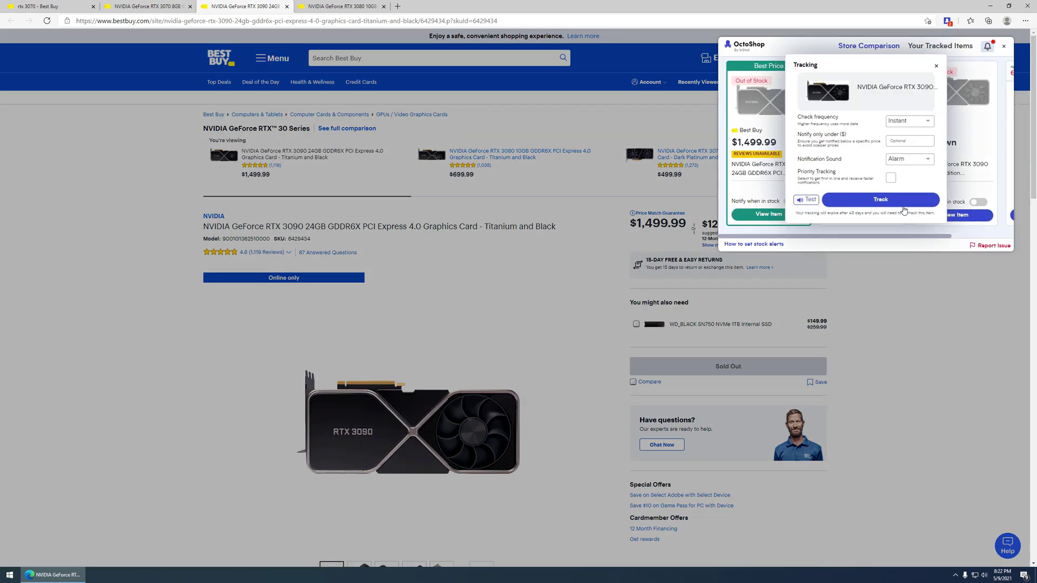
{"action": "left_click", "coordinate": [880, 200]}
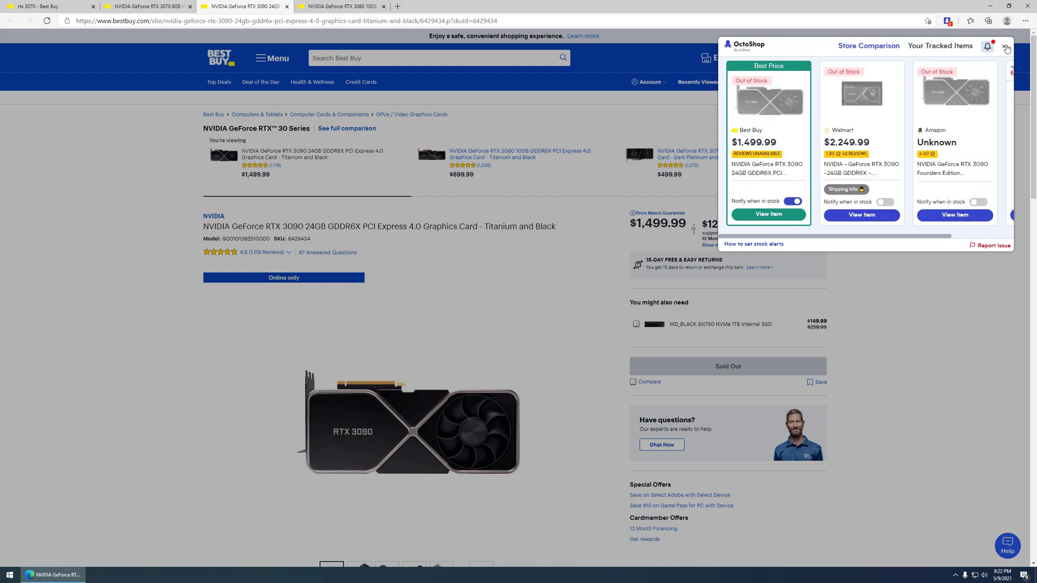
{"action": "left_click", "coordinate": [1003, 47]}
{"action": "left_click", "coordinate": [357, 6]}
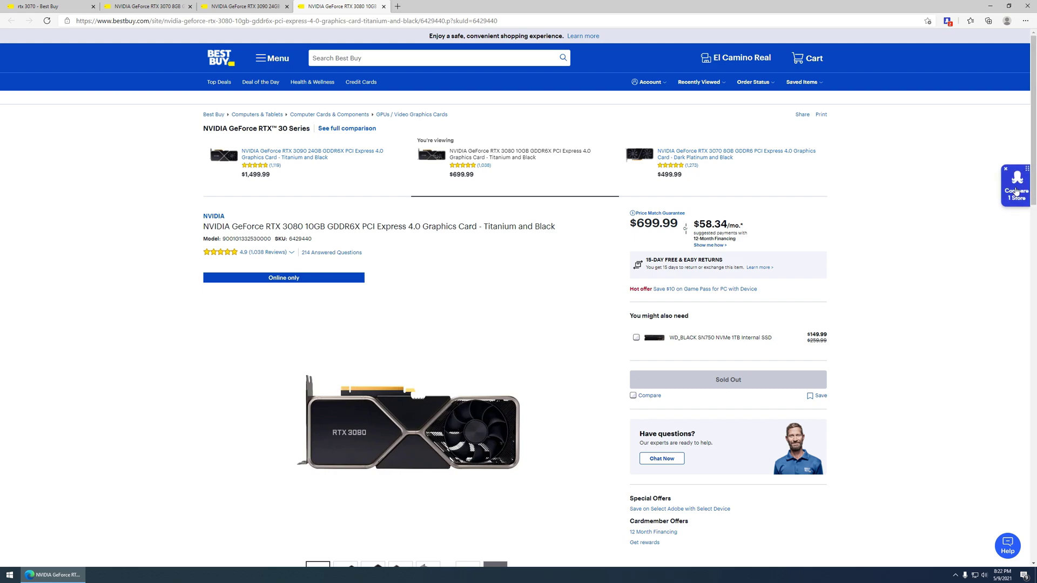
Track the $699.99 Best Buy RTX 3080 in OctoShop with the Alarm notification sound.
{"action": "left_click", "coordinate": [1016, 184]}
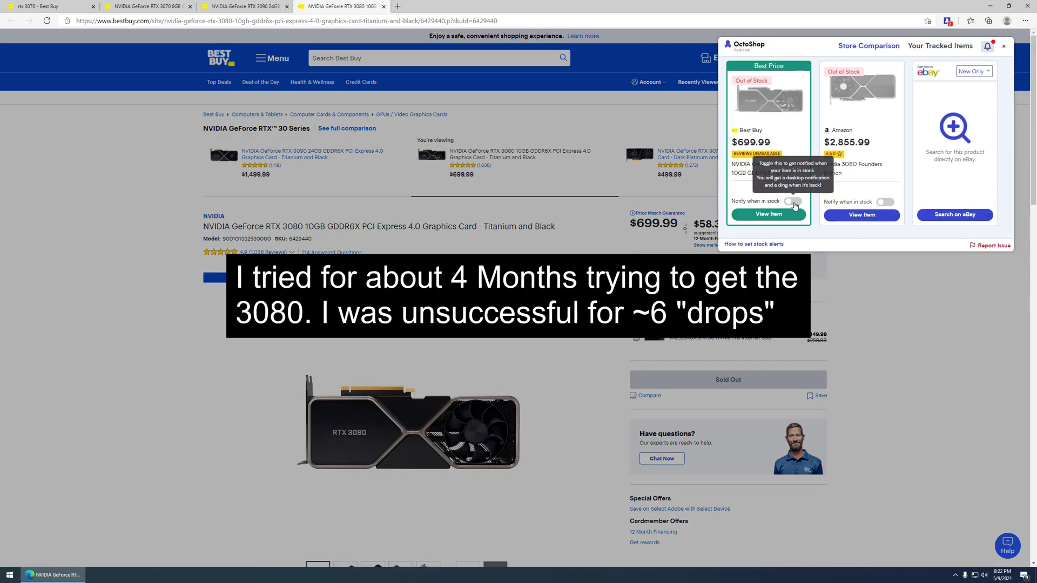
{"action": "left_click", "coordinate": [797, 201]}
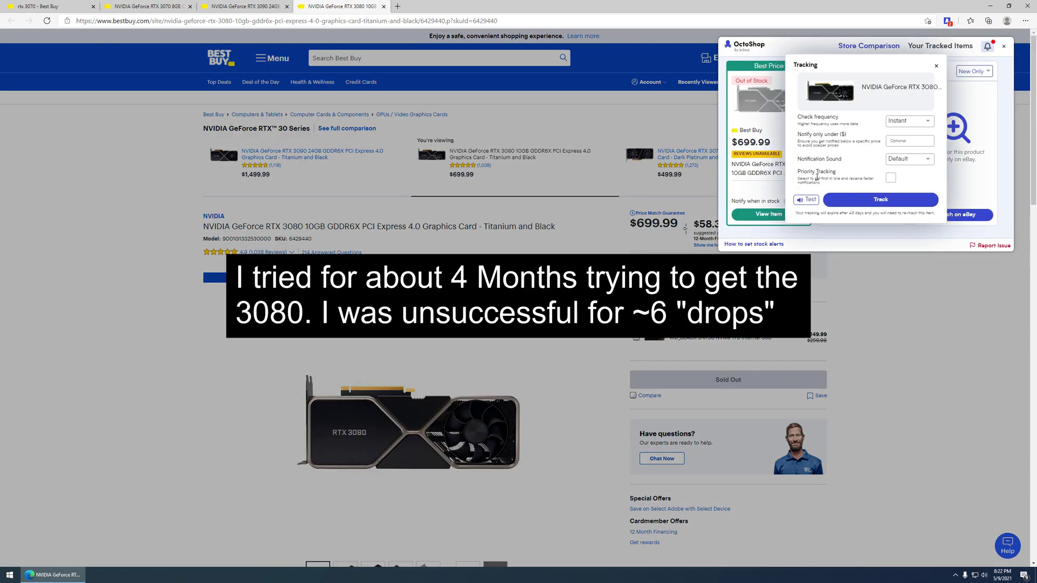
{"action": "left_click", "coordinate": [901, 162]}
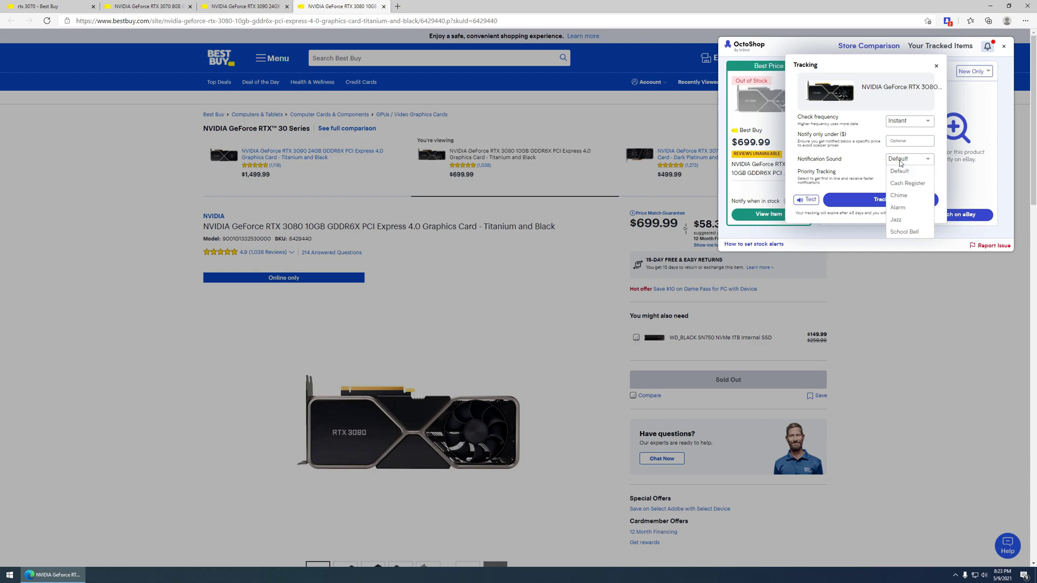
{"action": "left_click", "coordinate": [898, 208]}
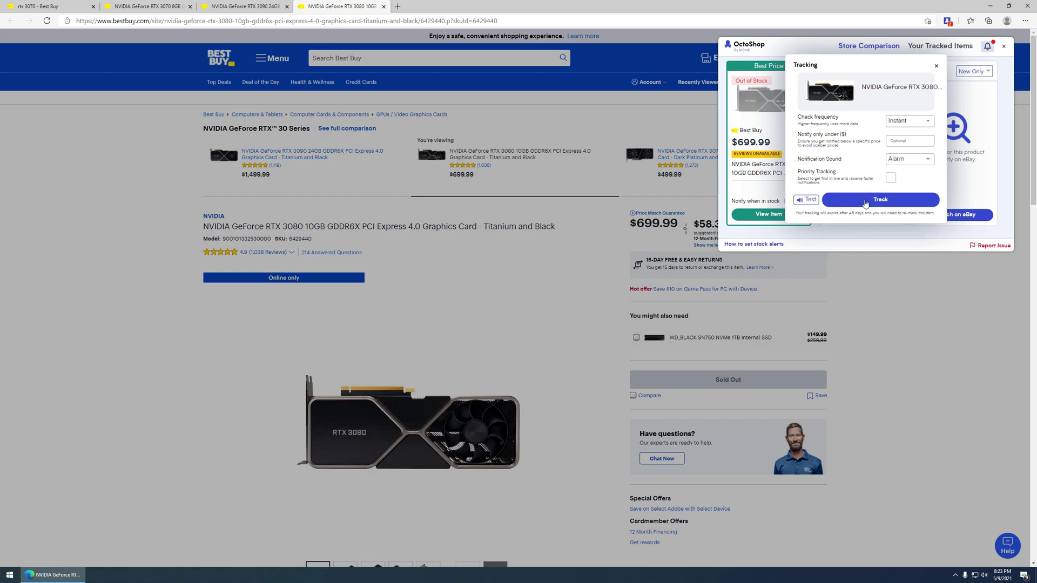
{"action": "left_click", "coordinate": [865, 202]}
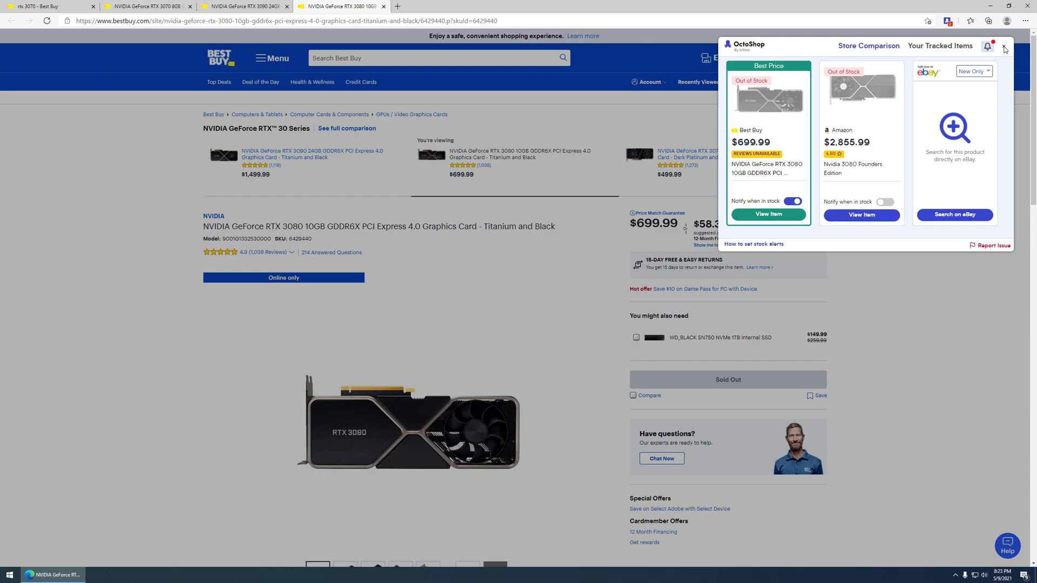
{"action": "left_click", "coordinate": [1003, 47]}
Clear all of OctoShop's RTX 3070 test notifications.
{"action": "left_click", "coordinate": [947, 20]}
{"action": "left_click", "coordinate": [987, 46]}
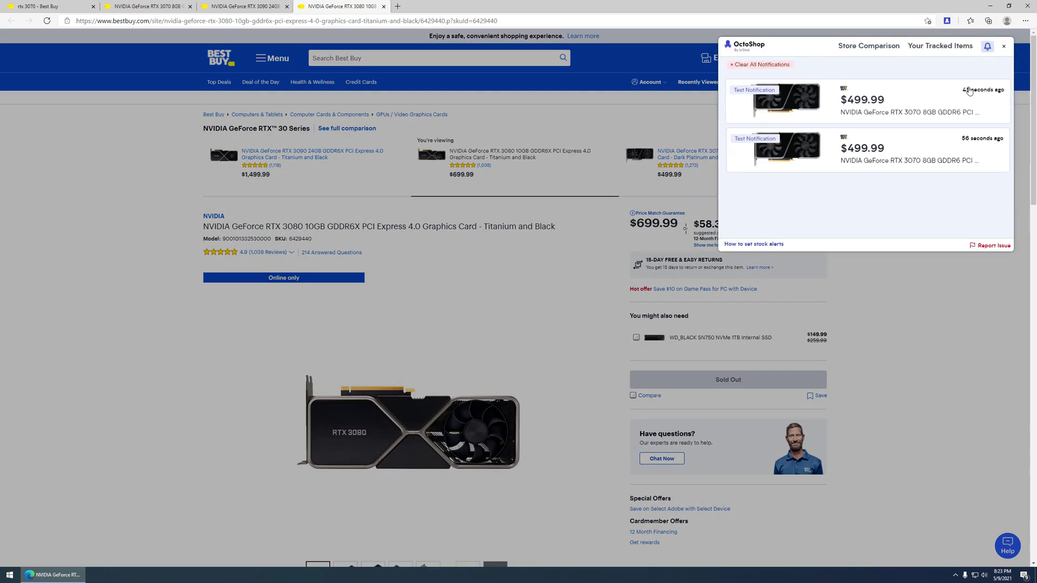
{"action": "left_click", "coordinate": [778, 65]}
{"action": "left_click", "coordinate": [946, 21]}
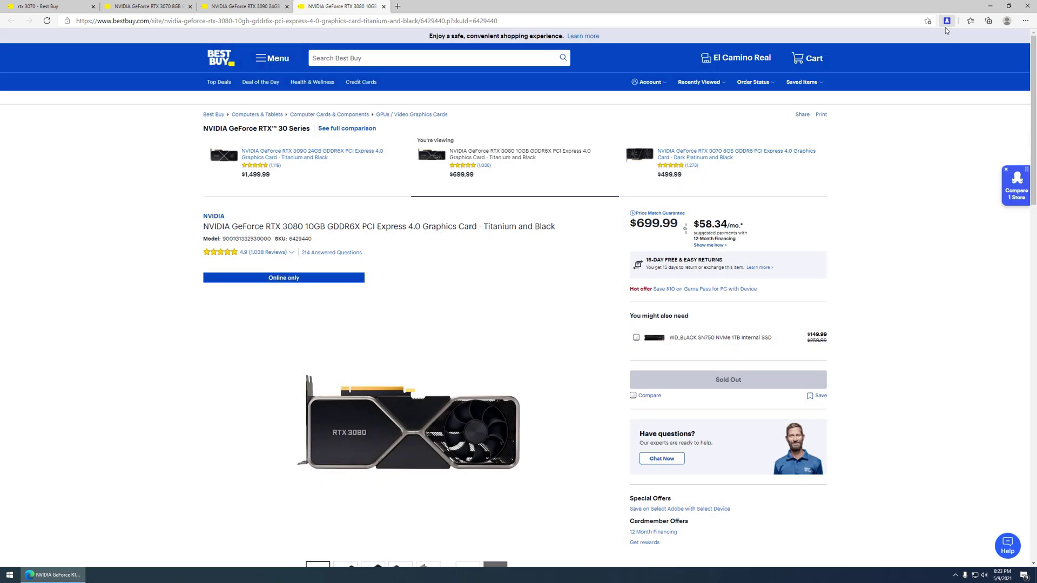
Check OctoShop's tracked items list shows the RTX 3070, 3090 and 3080.
{"action": "left_click", "coordinate": [946, 20]}
{"action": "left_click", "coordinate": [939, 47]}
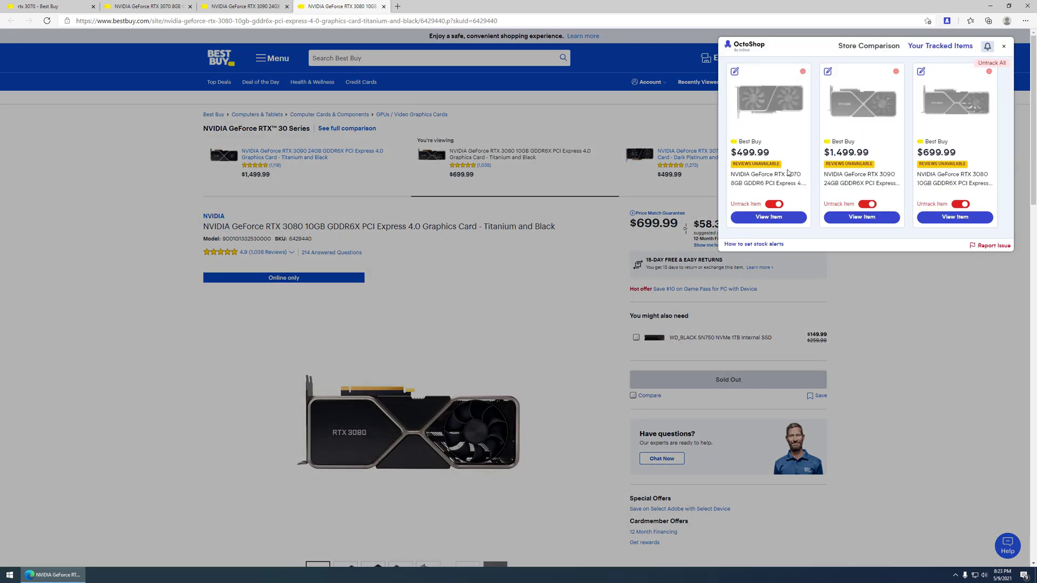
{"action": "left_click", "coordinate": [580, 251]}
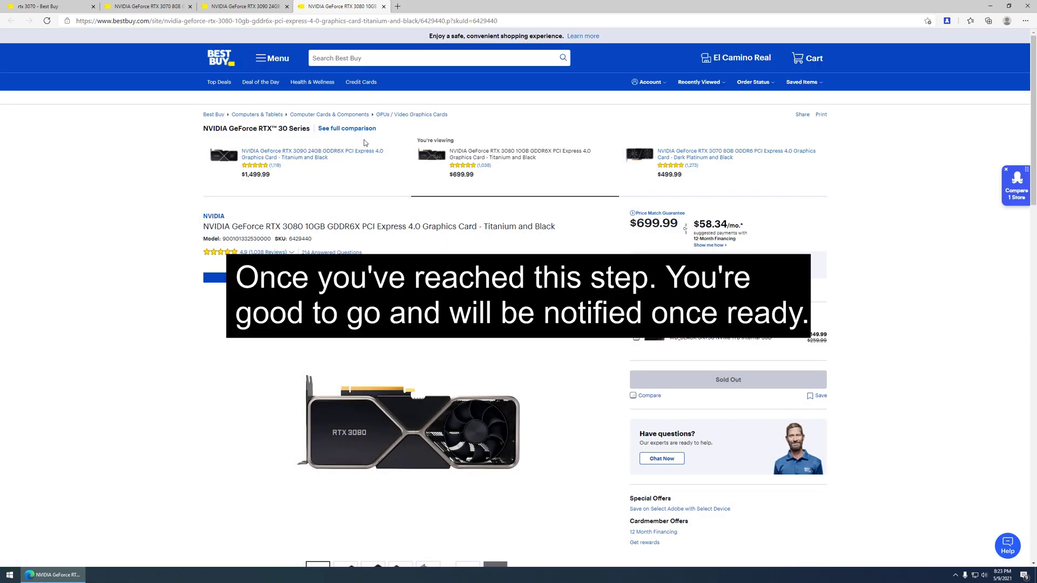
Search Best Buy for 'rtx 3080' and scroll down the results.
{"action": "scroll", "coordinate": [380, 155], "scroll_direction": "down", "scroll_amount": 6}
{"action": "scroll", "coordinate": [382, 153], "scroll_direction": "up", "scroll_amount": 6}
{"action": "left_click", "coordinate": [337, 59]}
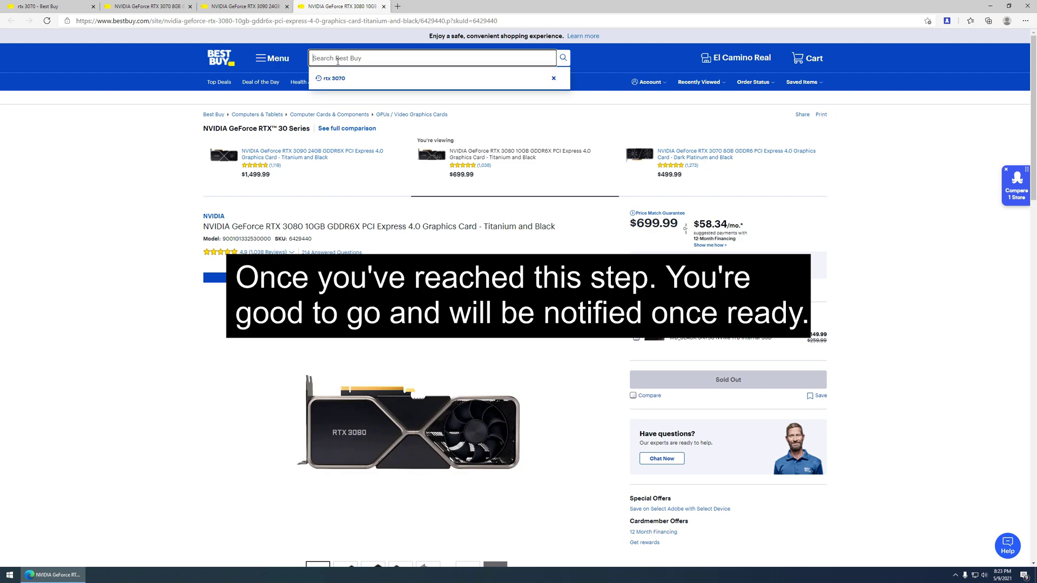
{"action": "type", "text": "rtx 3080"}
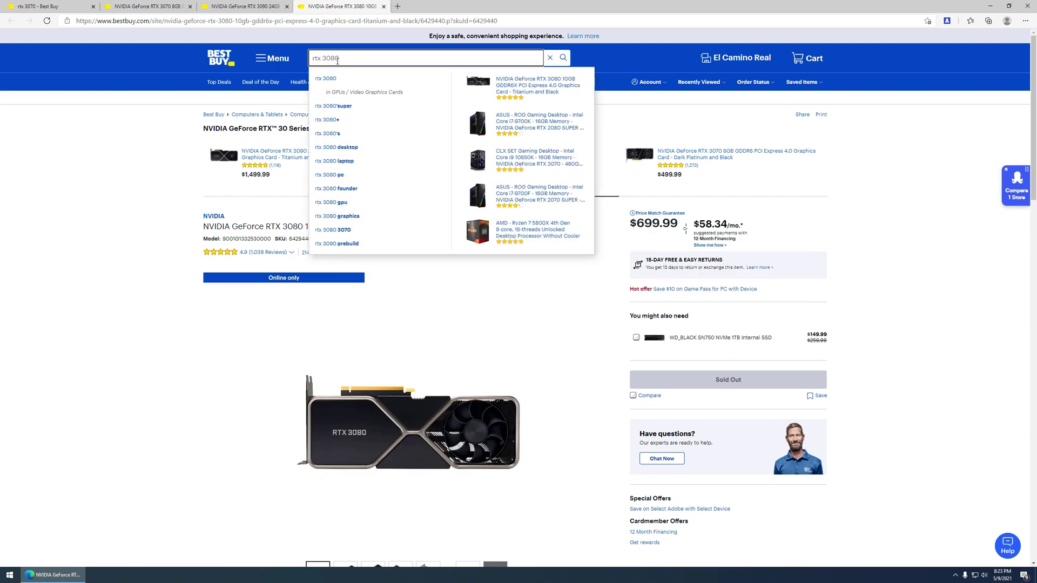
{"action": "key", "text": "Return"}
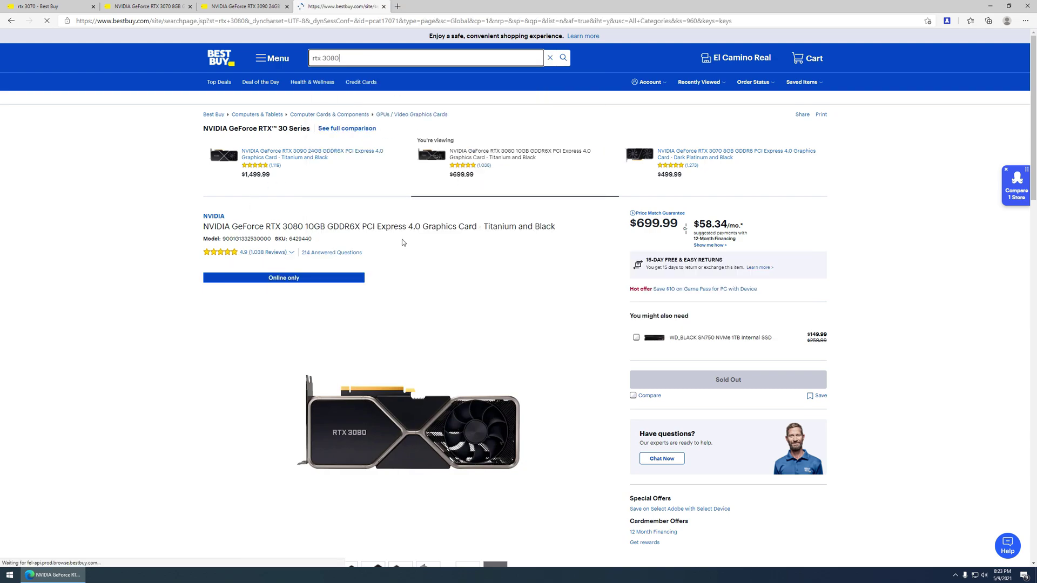
{"action": "scroll", "coordinate": [451, 185], "scroll_direction": "down", "scroll_amount": 5}
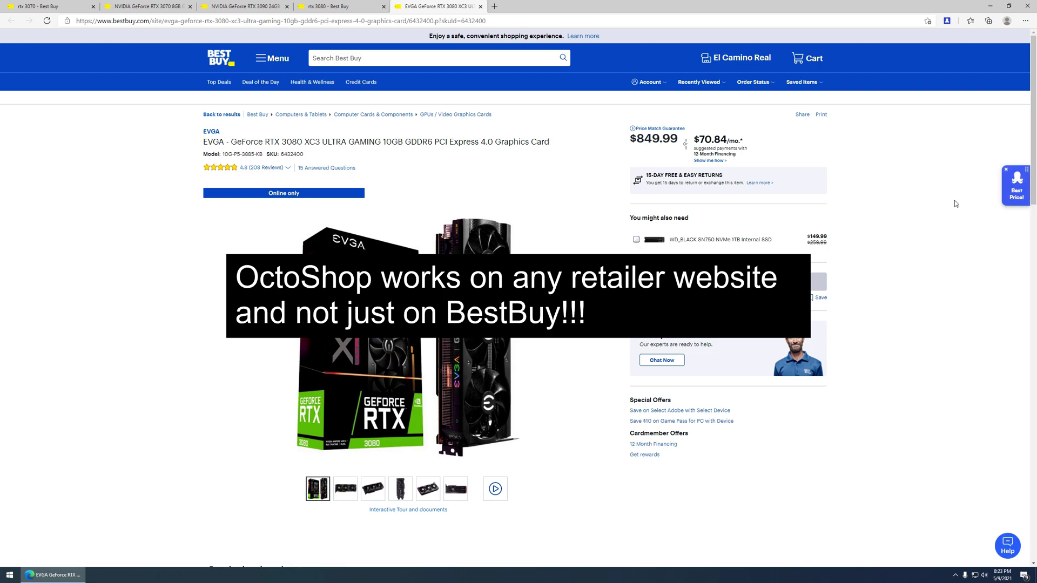
Track the $849.99 EVGA RTX 3080 XC3 with the Alarm sound, then recheck its OctoShop status.
{"action": "left_click", "coordinate": [1016, 186]}
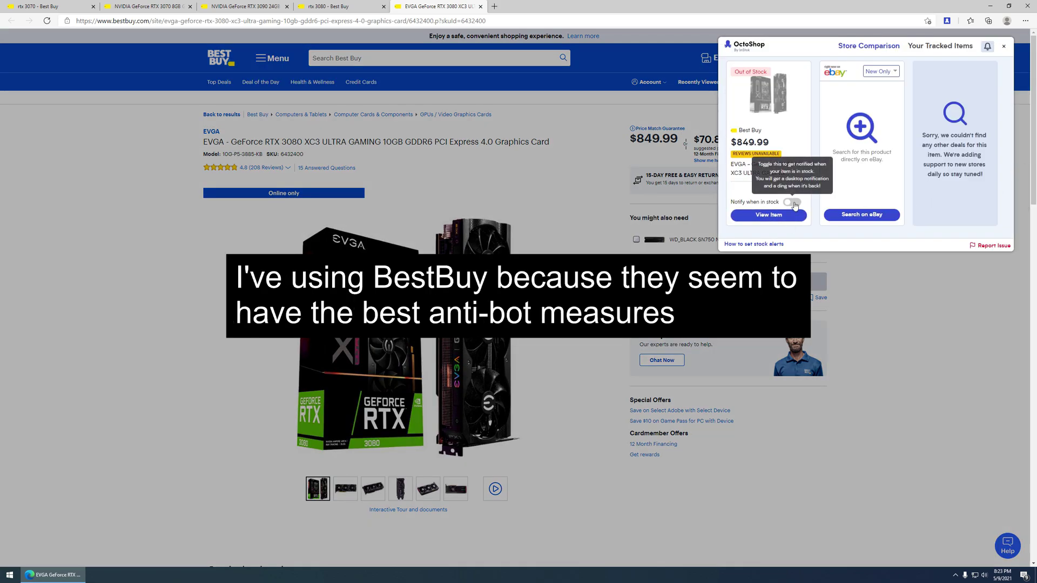
{"action": "left_click", "coordinate": [793, 203]}
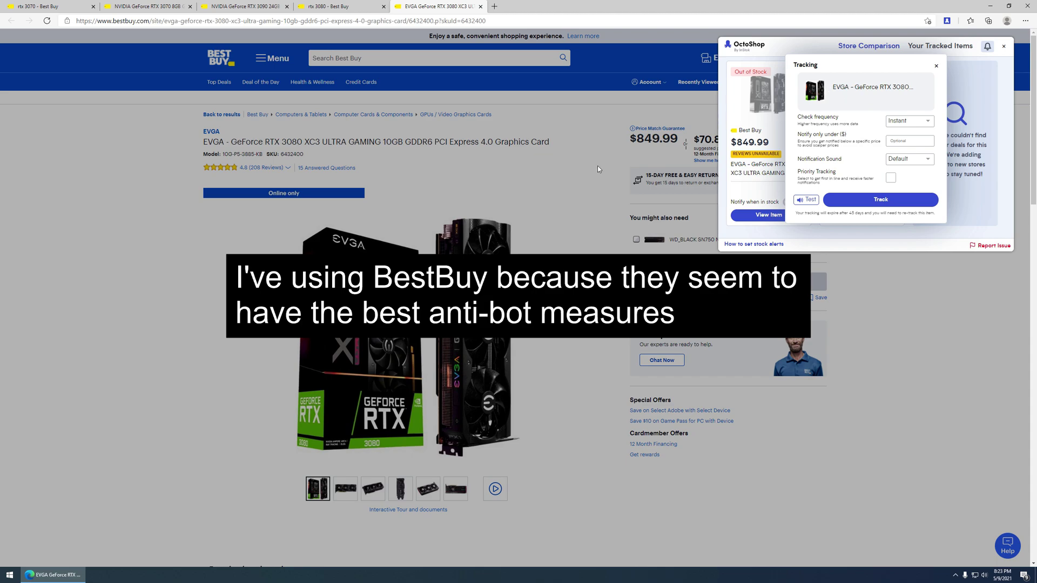
{"action": "left_click", "coordinate": [910, 159]}
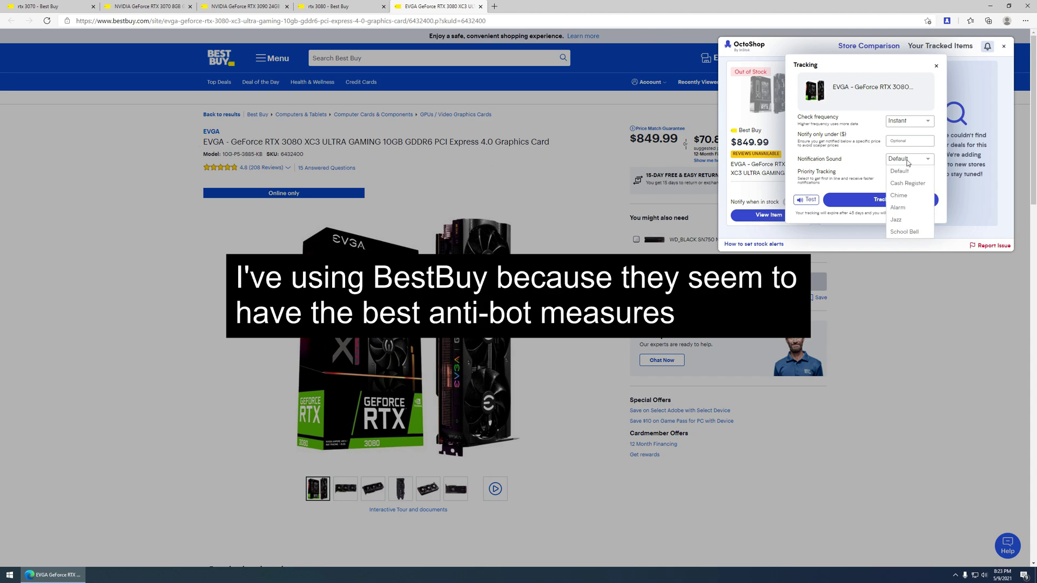
{"action": "left_click", "coordinate": [909, 198]}
{"action": "left_click", "coordinate": [862, 201]}
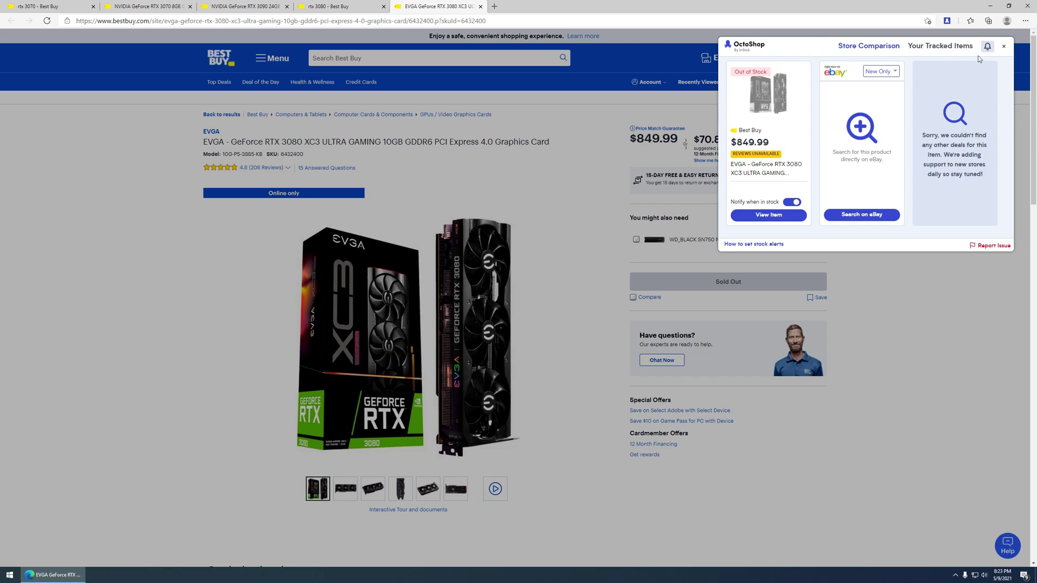
{"action": "left_click", "coordinate": [1004, 47]}
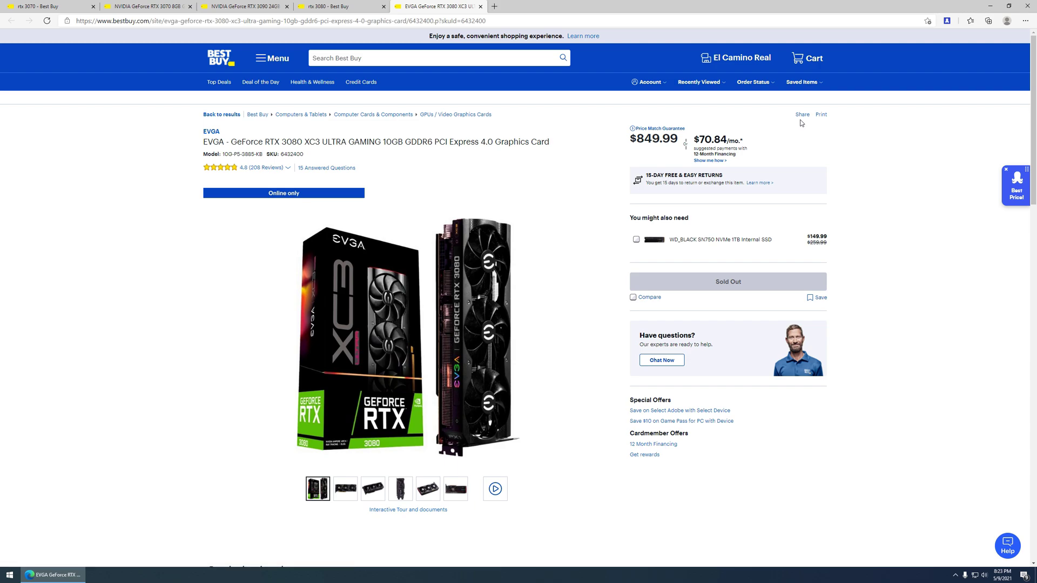
{"action": "left_click", "coordinate": [946, 20]}
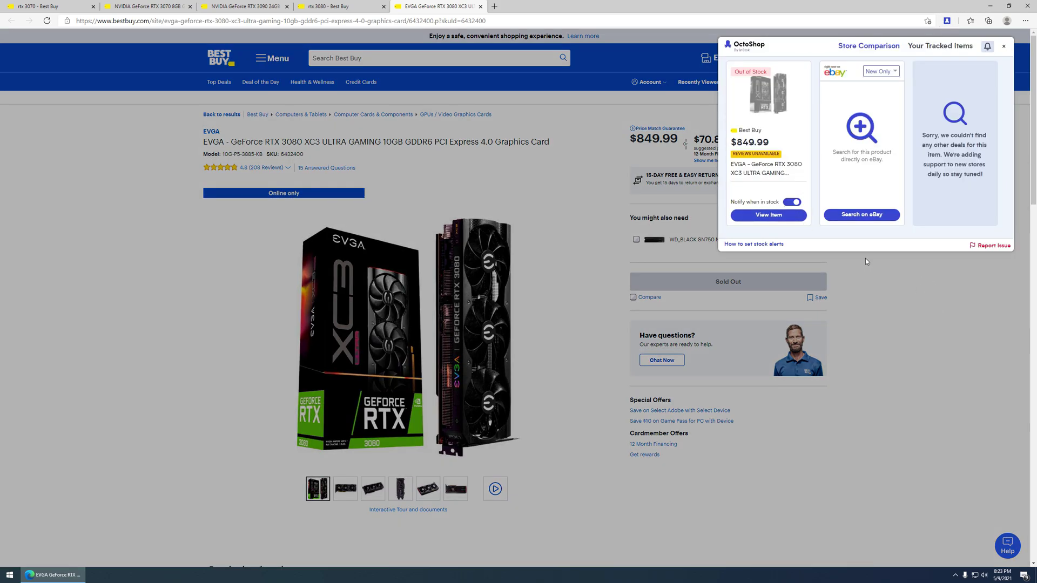
{"action": "left_click", "coordinate": [774, 215]}
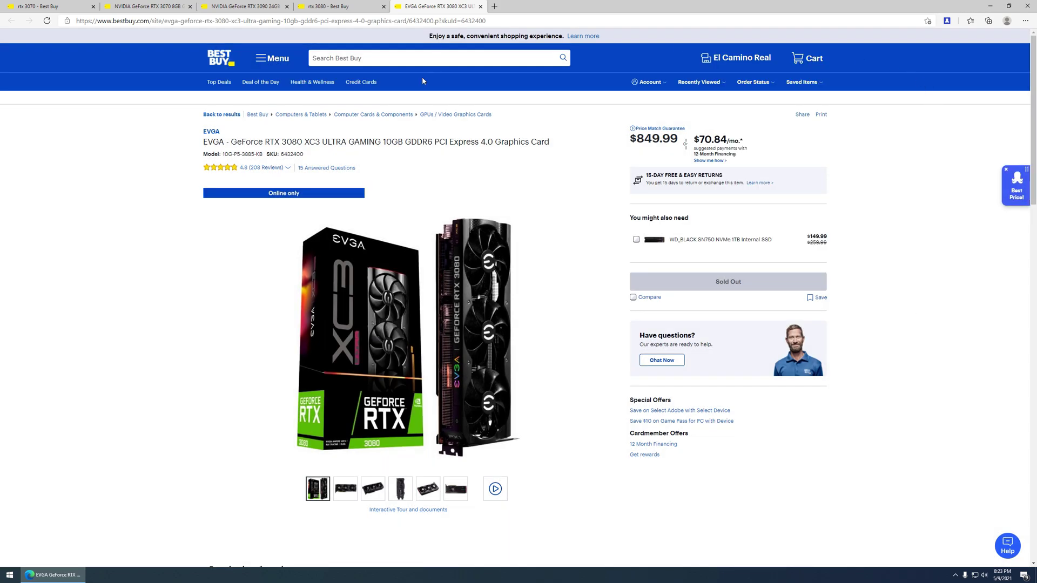
Open the $859.99 EVGA RTX 3080 FTW3 page, set an Alarm in-stock alert, and send a test.
{"action": "left_click", "coordinate": [352, 10]}
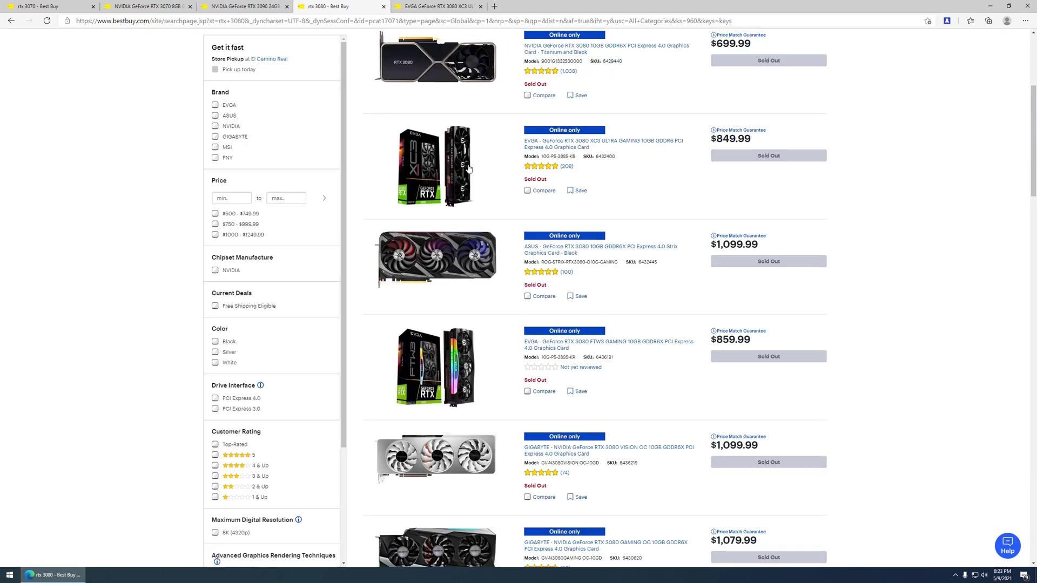
{"action": "left_click", "coordinate": [486, 346]}
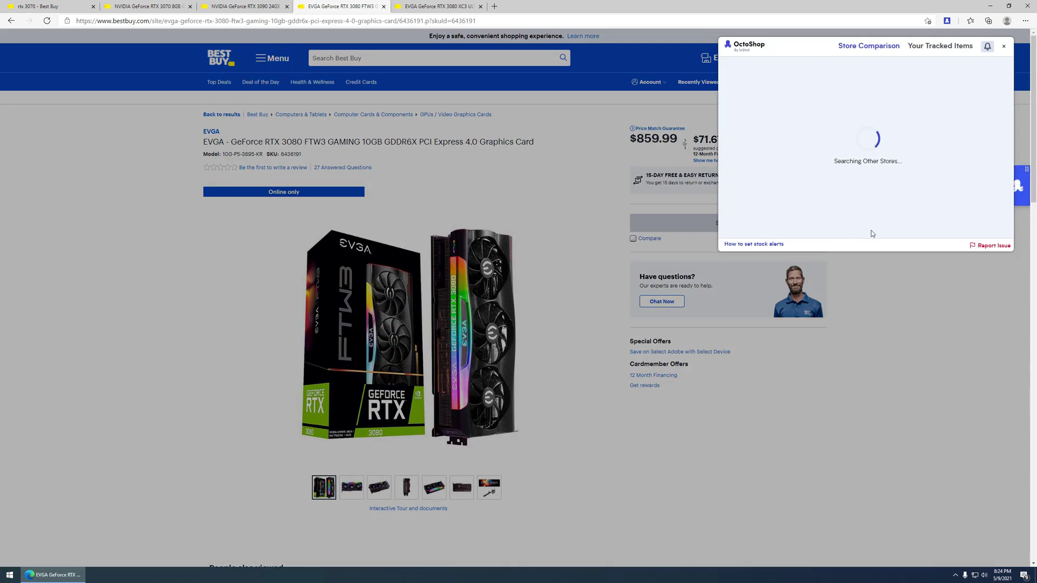
{"action": "left_click", "coordinate": [795, 201]}
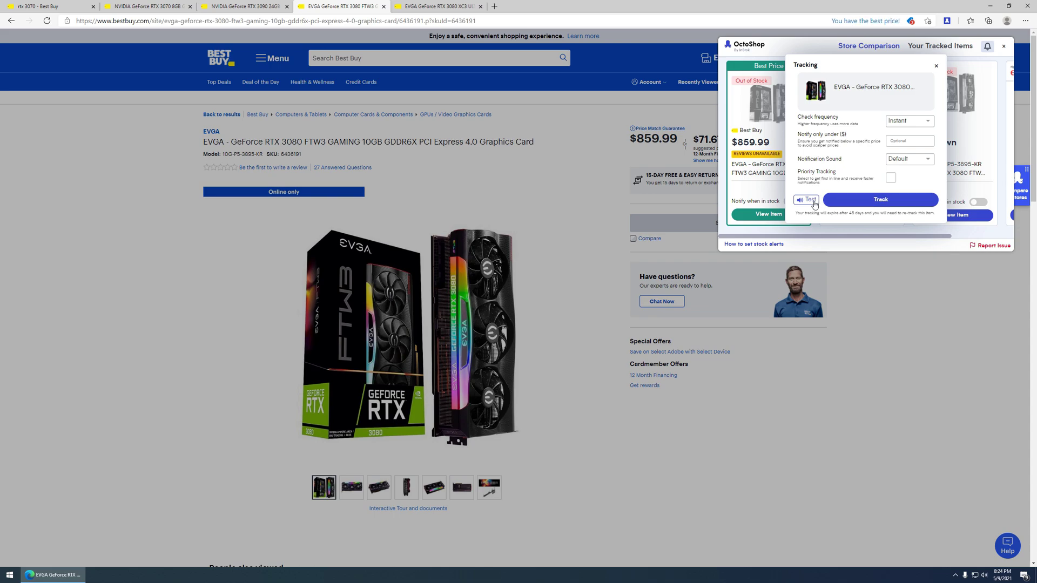
{"action": "left_click", "coordinate": [910, 159]}
{"action": "left_click", "coordinate": [905, 213]}
{"action": "left_click", "coordinate": [691, 16]}
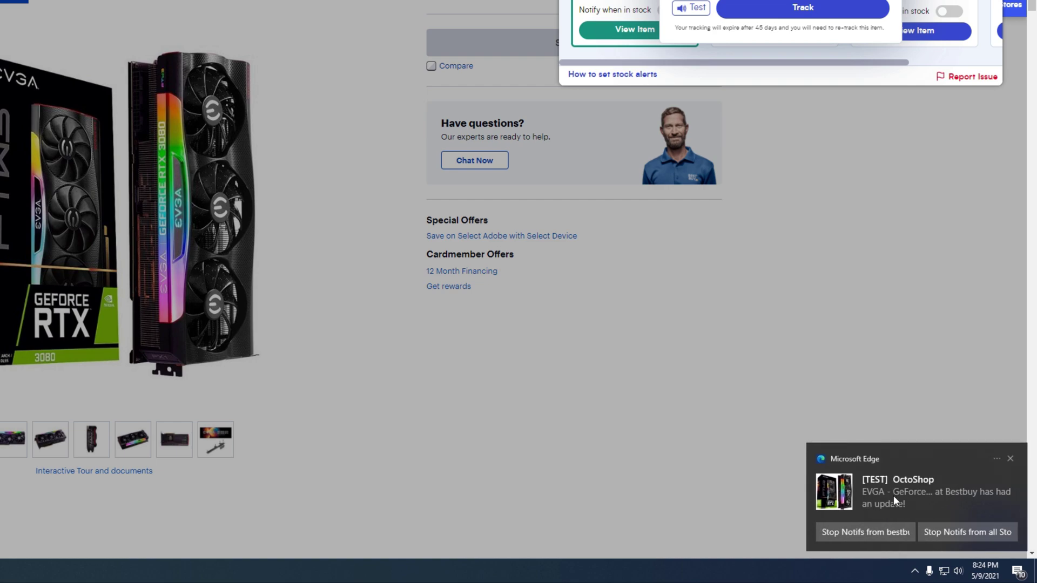
Open the instok.org where-to-buy page for the EVGA RTX 3080 FTW3 from the test alert.
{"action": "left_click", "coordinate": [893, 495]}
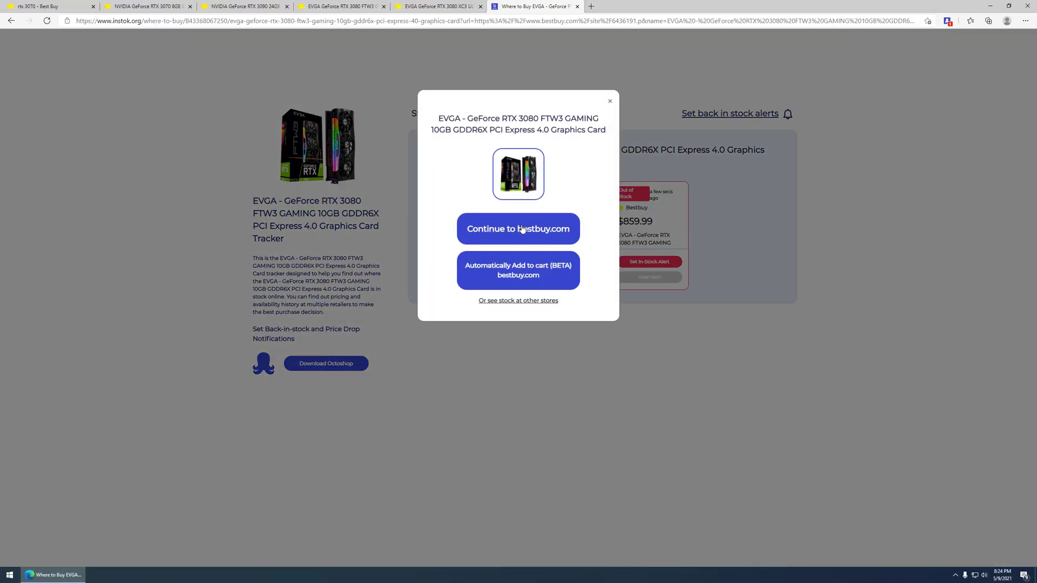